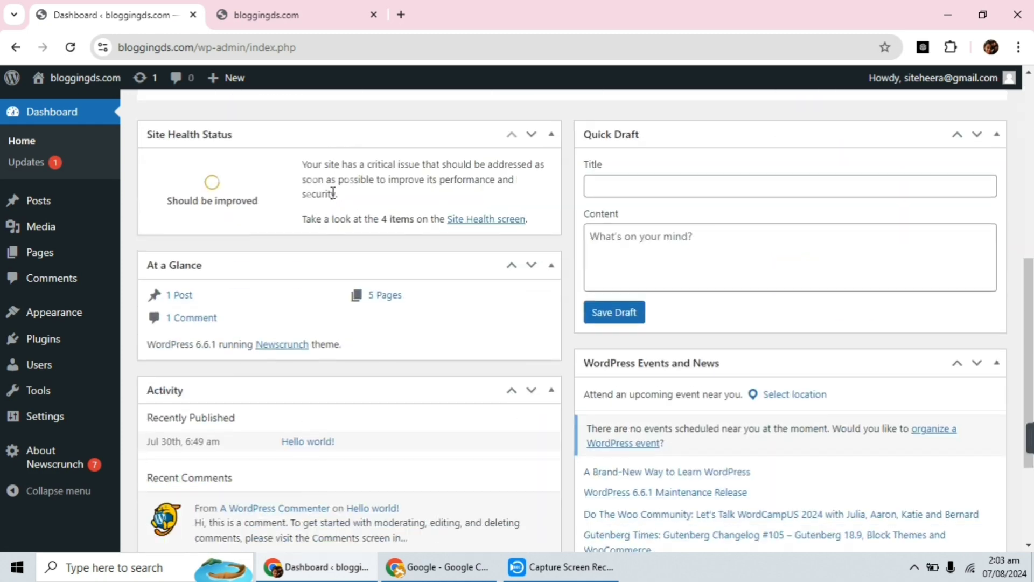
scroll(329, 190, "up", 8)
scroll(320, 178, "down", 8)
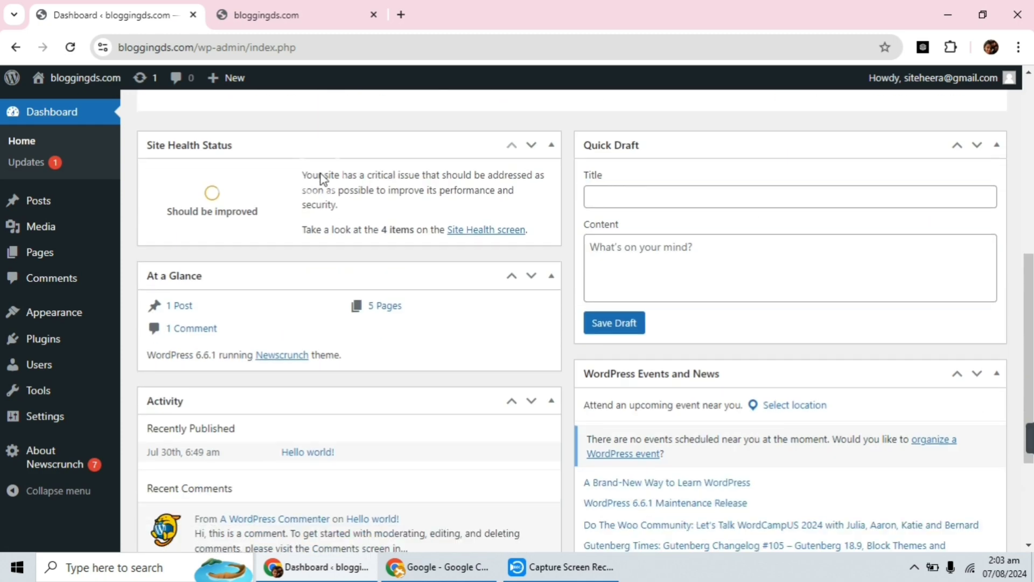
scroll(321, 178, "up", 7)
scroll(320, 173, "down", 7)
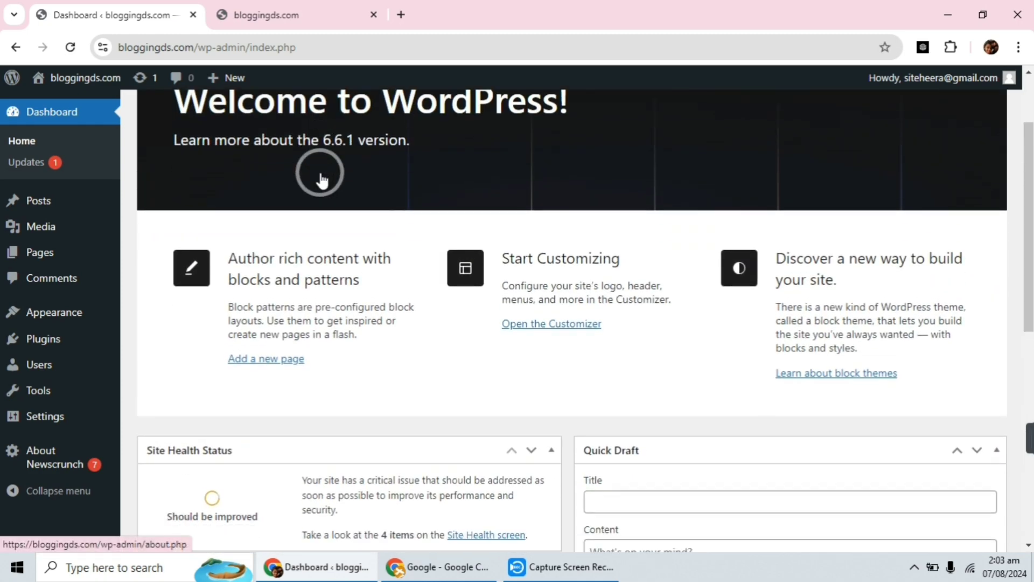
scroll(321, 174, "up", 7)
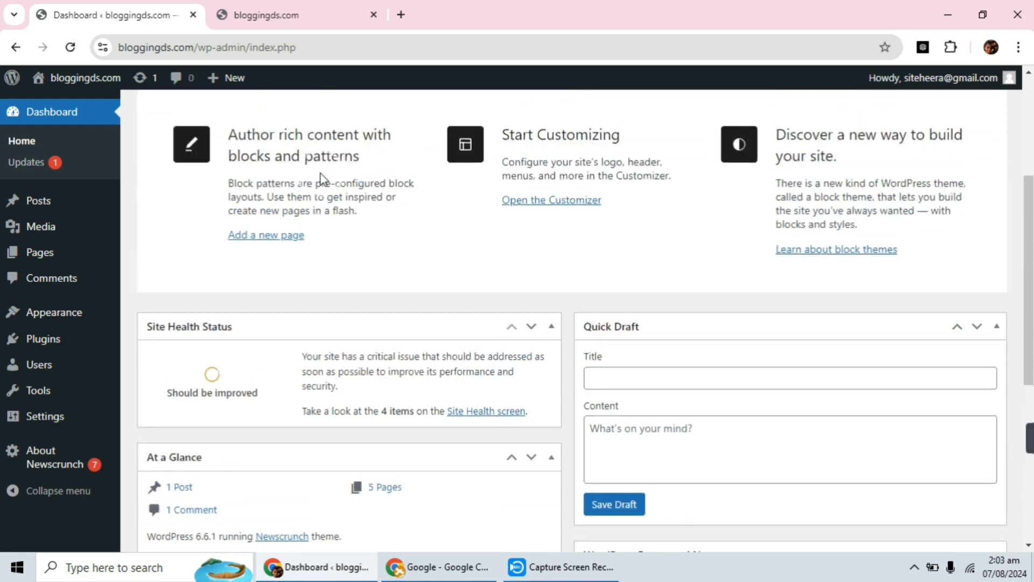
scroll(321, 173, "down", 10)
scroll(339, 217, "up", 1)
scroll(420, 276, "down", 2)
scroll(419, 275, "up", 7)
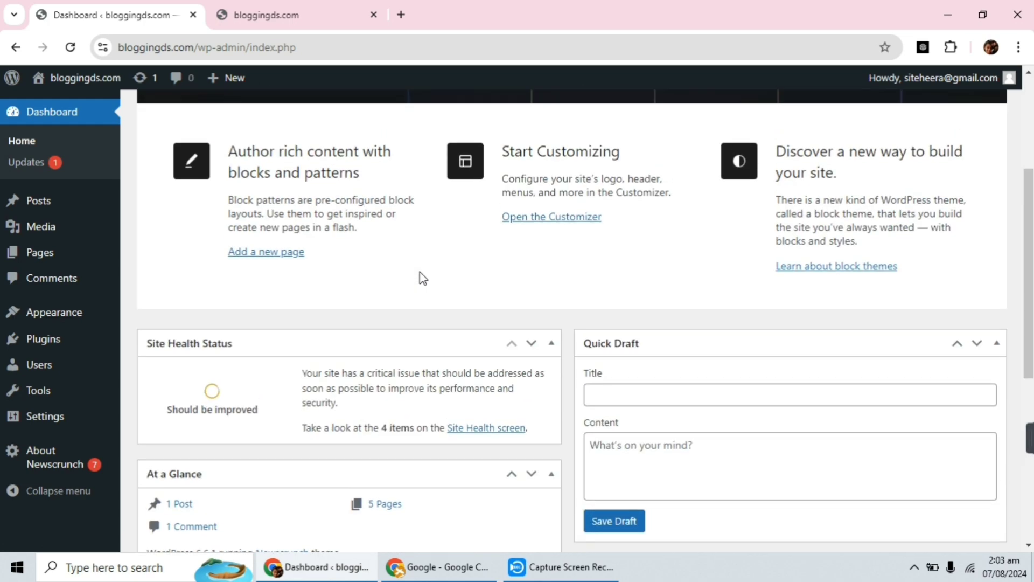
scroll(399, 245, "down", 6)
scroll(397, 239, "up", 6)
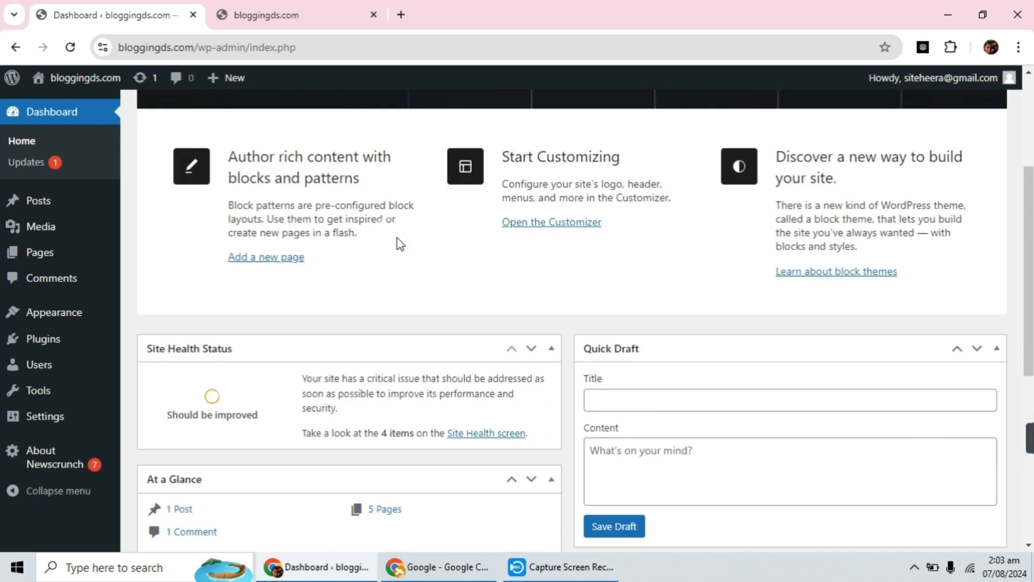
scroll(398, 239, "down", 4)
scroll(399, 242, "up", 5)
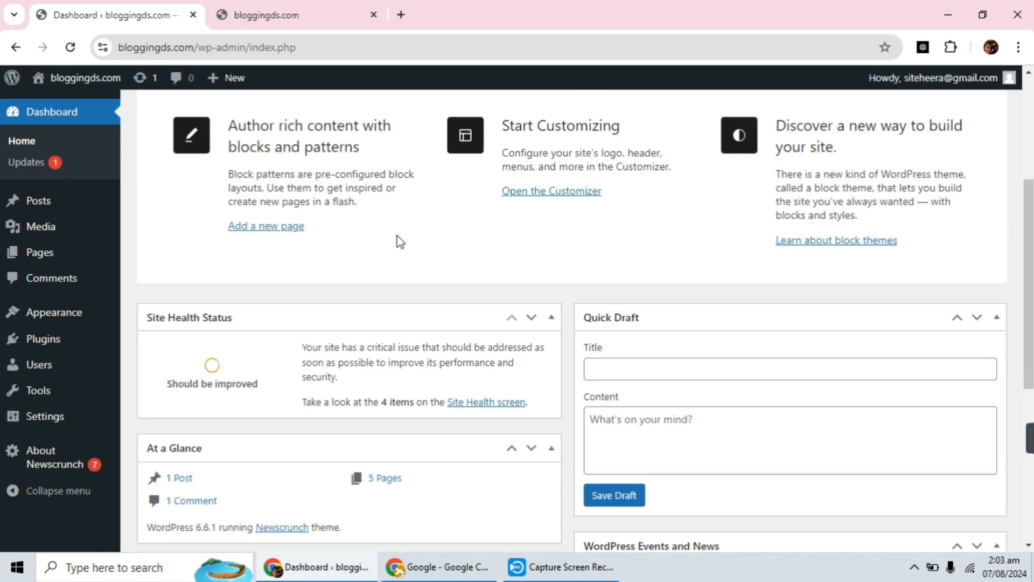
scroll(397, 235, "down", 5)
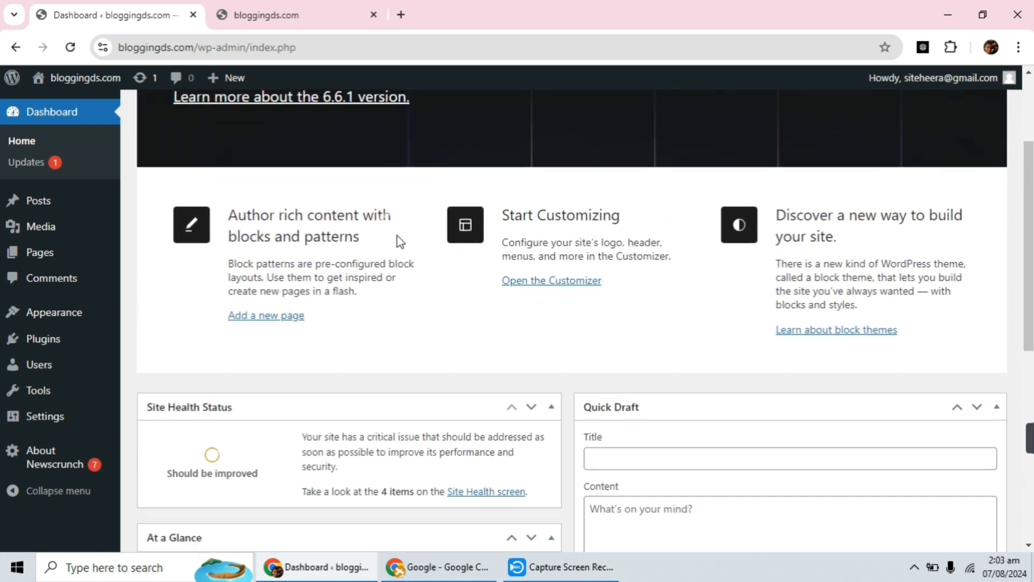
scroll(398, 235, "up", 5)
scroll(398, 235, "up", 2)
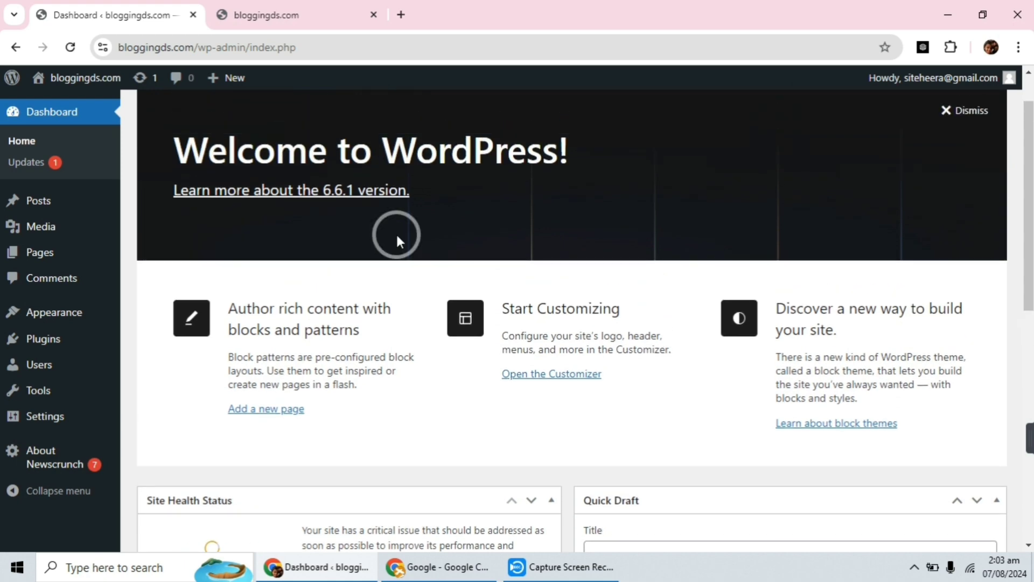
scroll(397, 237, "down", 6)
scroll(398, 237, "up", 5)
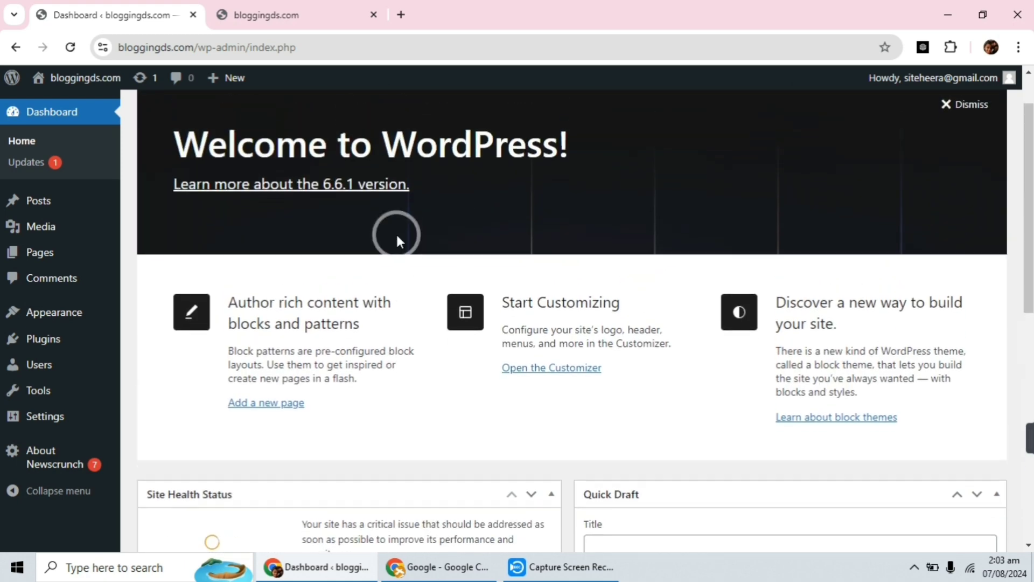
scroll(397, 237, "down", 5)
scroll(398, 239, "up", 4)
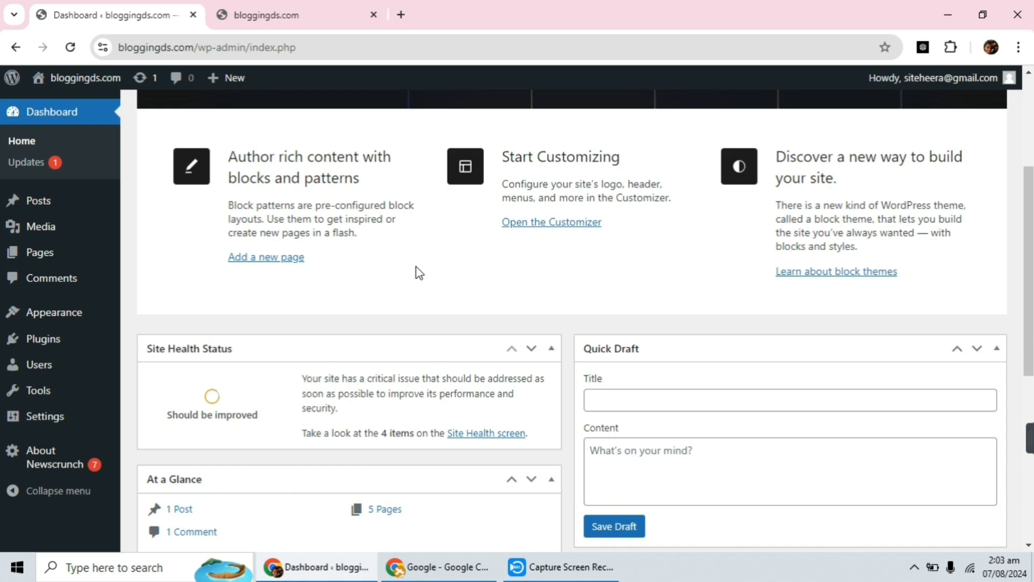
scroll(416, 266, "down", 5)
scroll(416, 266, "up", 5)
scroll(416, 266, "down", 5)
scroll(416, 266, "up", 6)
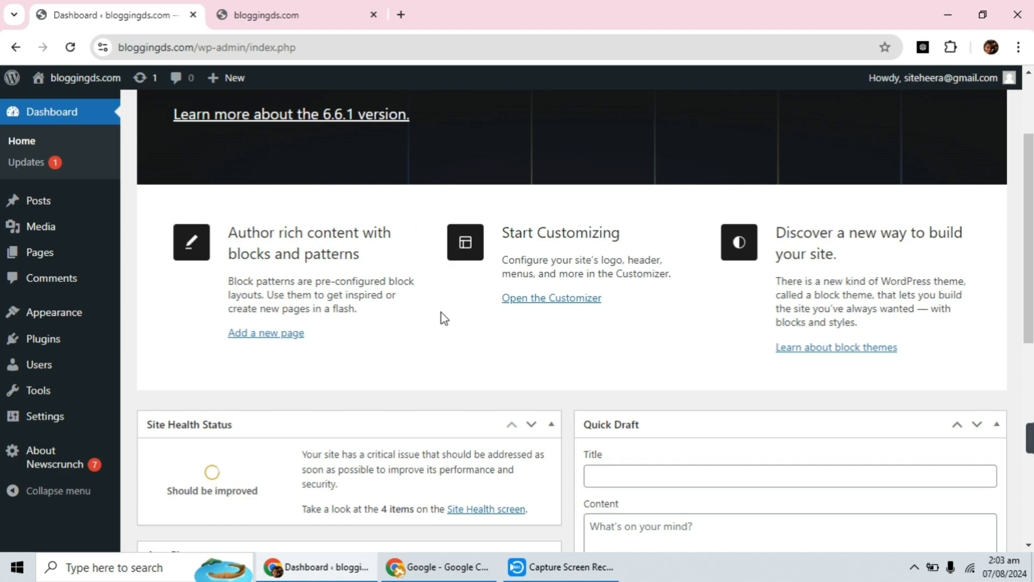
scroll(442, 317, "down", 5)
scroll(441, 316, "up", 5)
scroll(439, 331, "down", 8)
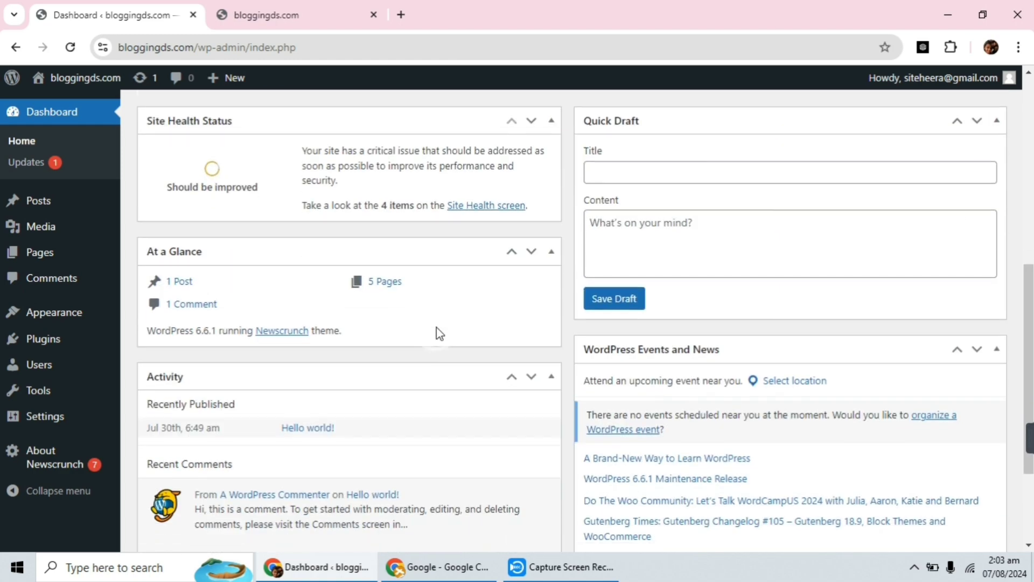
scroll(439, 329, "up", 4)
scroll(439, 329, "up", 4)
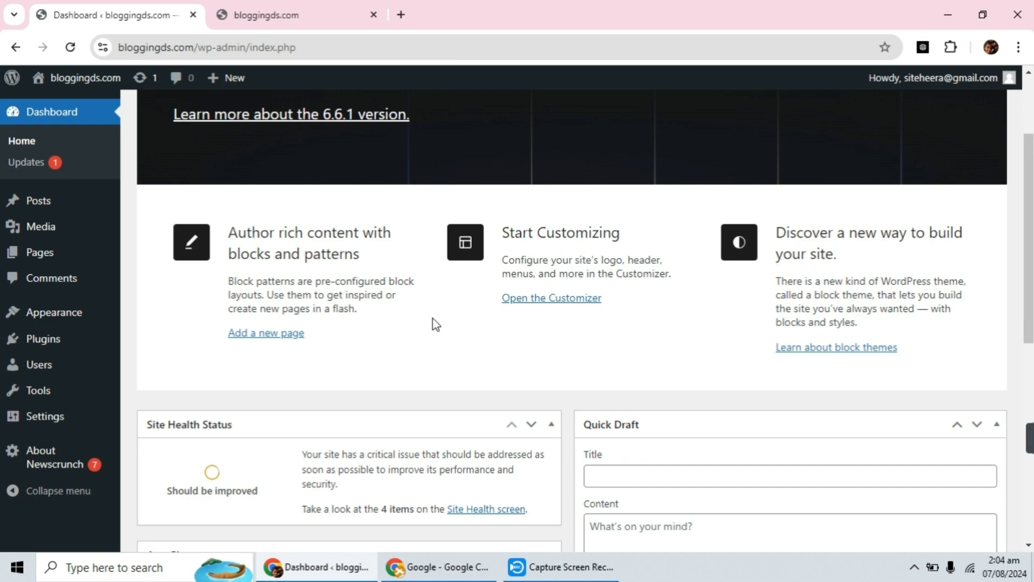
scroll(432, 320, "down", 8)
scroll(432, 319, "up", 8)
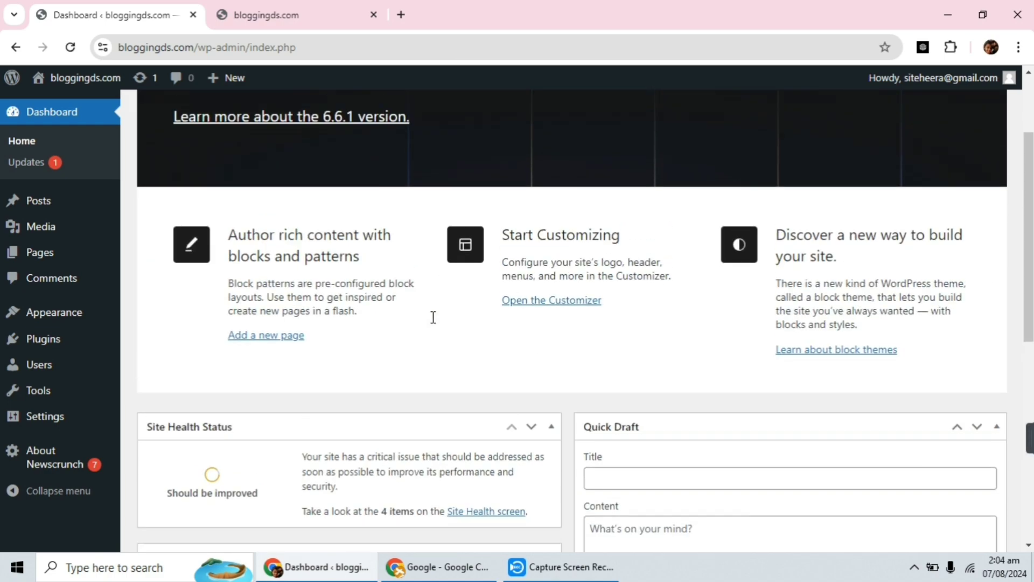
scroll(432, 319, "up", 2)
scroll(432, 321, "down", 7)
scroll(432, 321, "up", 7)
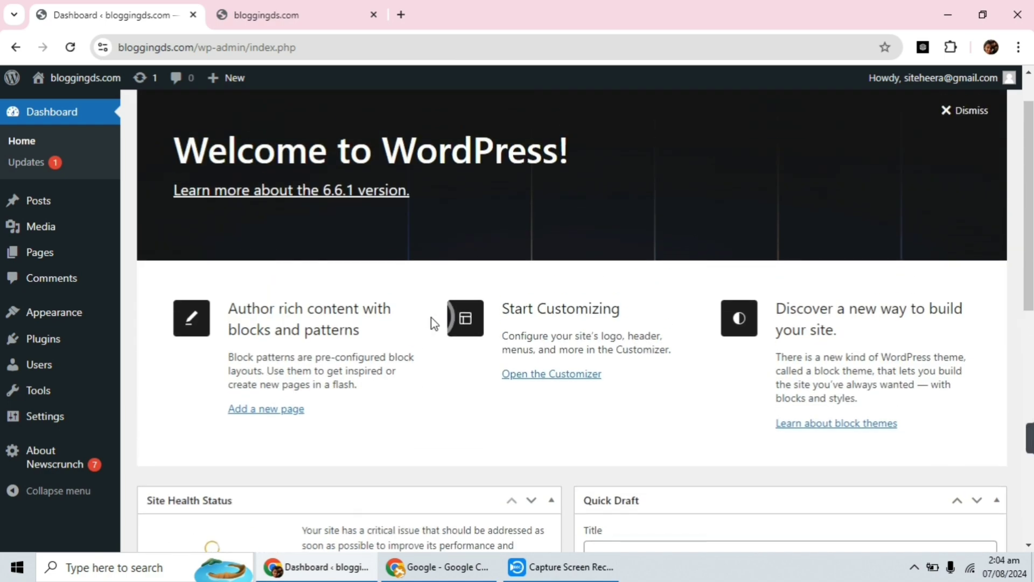
scroll(432, 322, "down", 3)
scroll(429, 323, "up", 4)
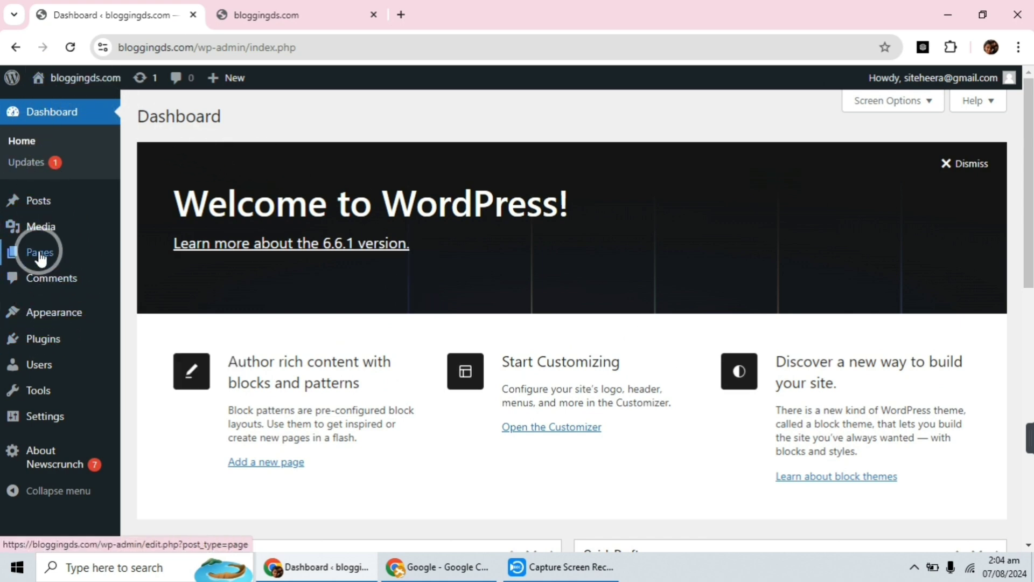
Create a new page titled "Affiliate Earning", correcting the misspelled second word with the suggested spelling
mouse_move(60, 258)
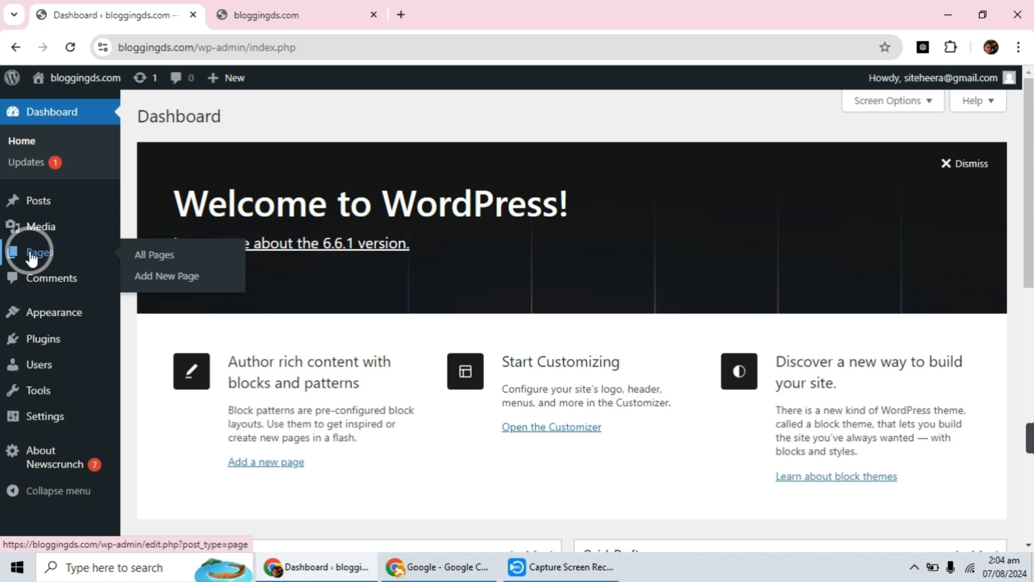
left_click(156, 279)
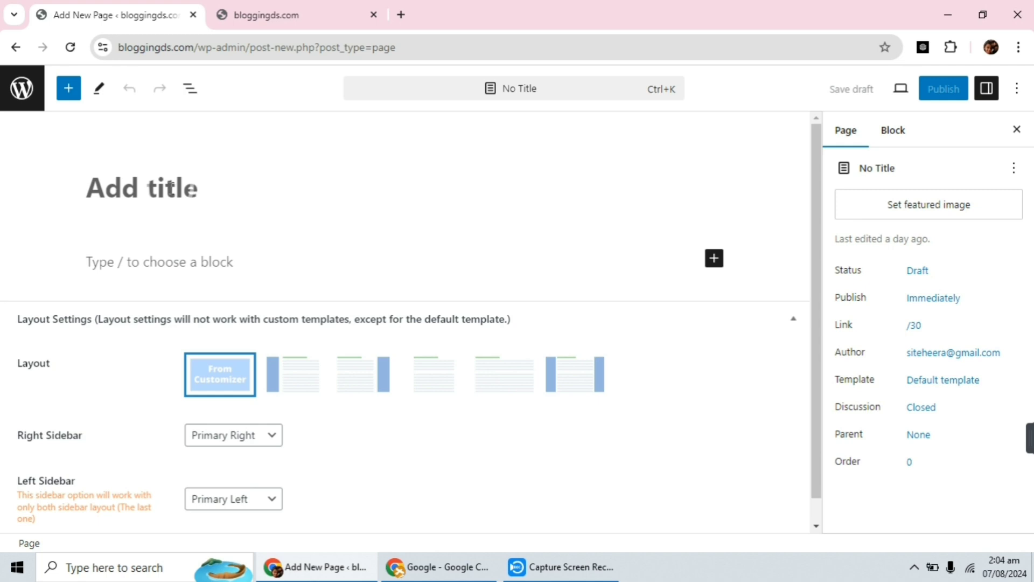
left_click(169, 186)
type("A")
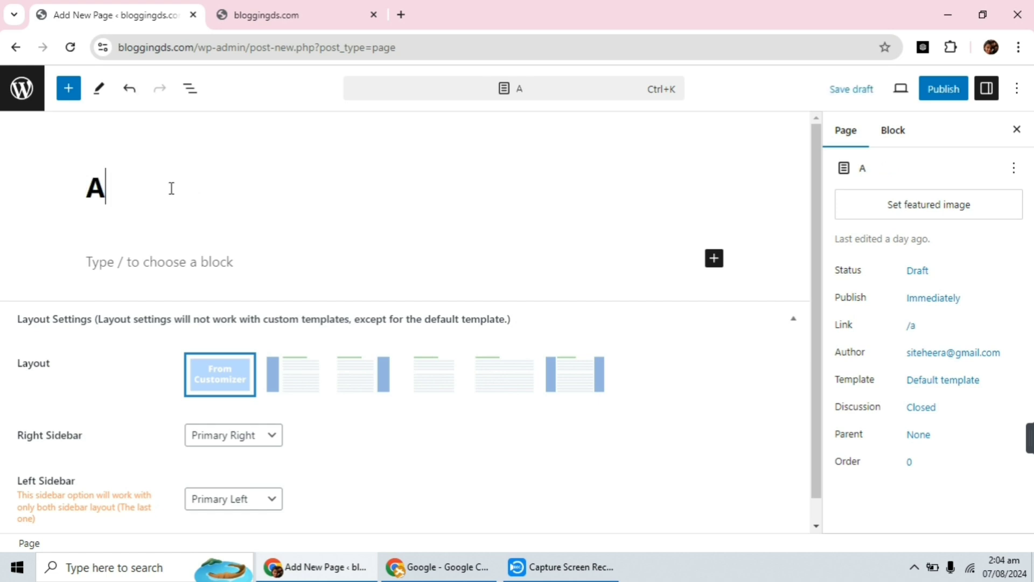
type("ffi")
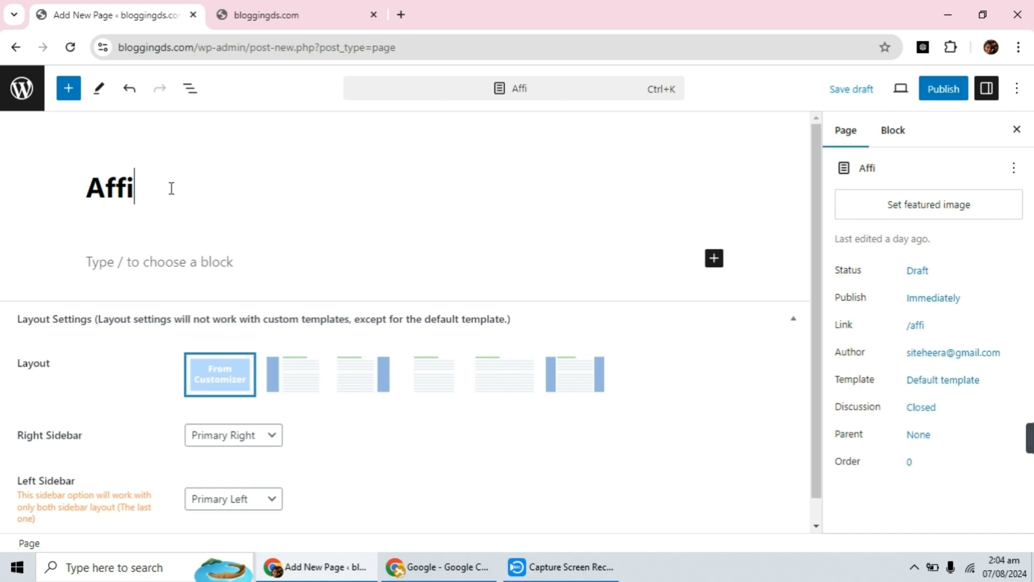
type("liate Er")
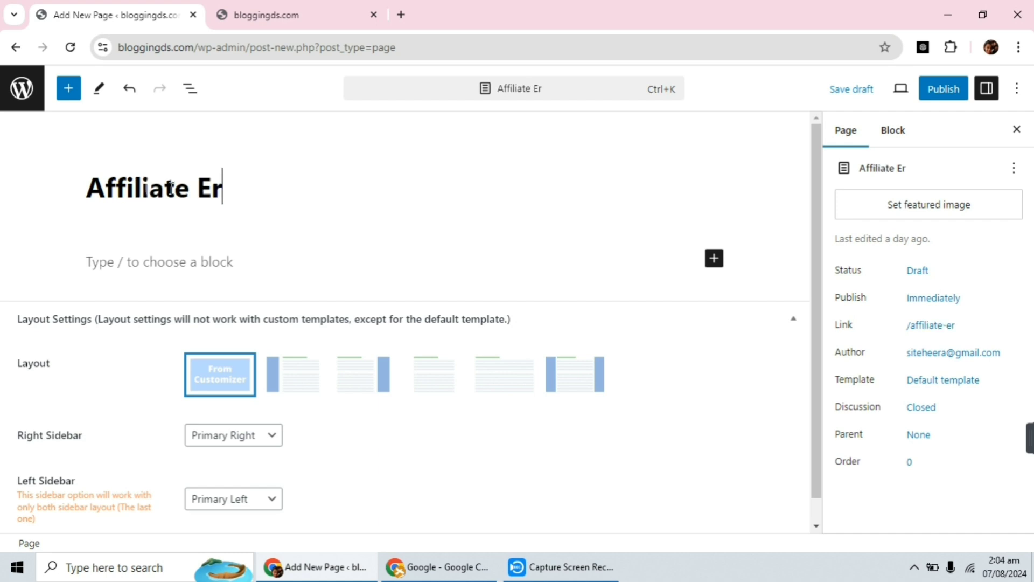
type("aning")
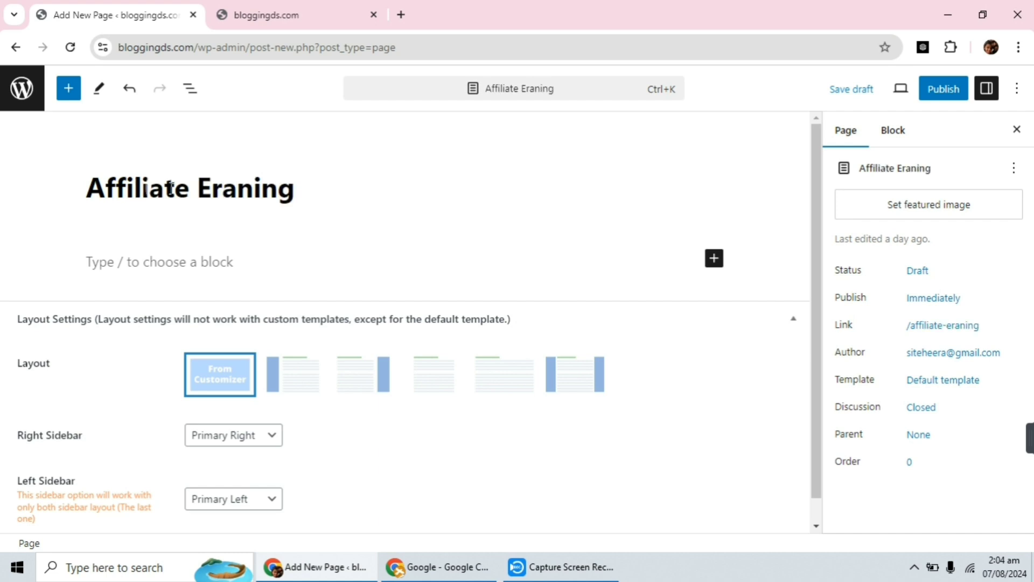
right_click(227, 190)
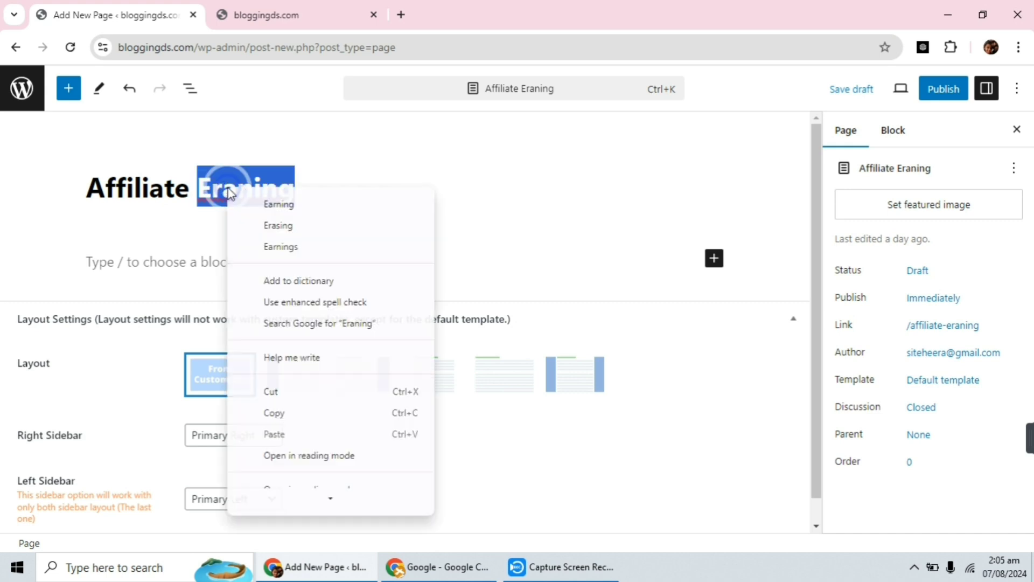
left_click(275, 204)
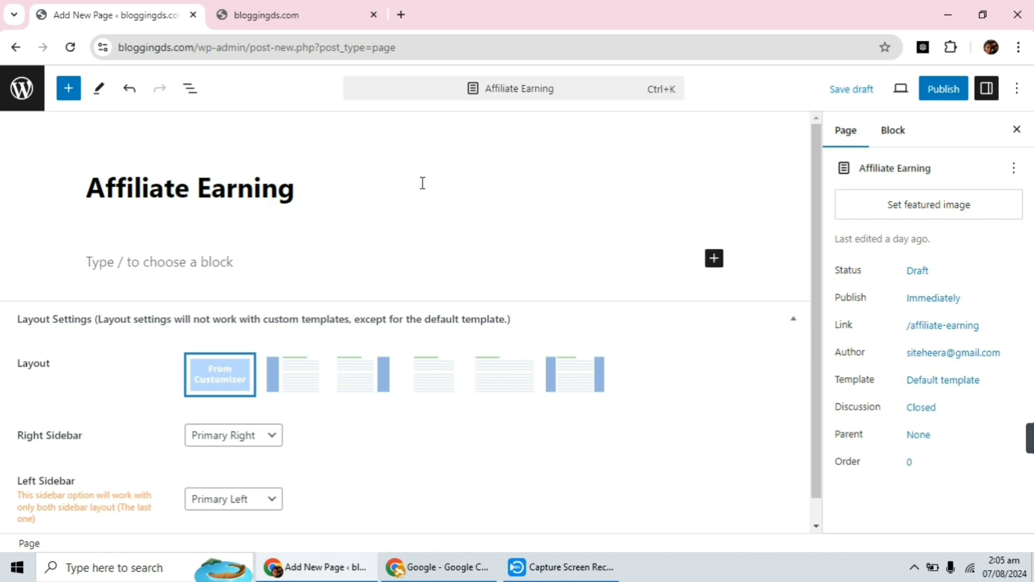
Assign Earn Money as the parent of the Affiliate Earning page and publish the page
left_click(946, 96)
left_click(914, 437)
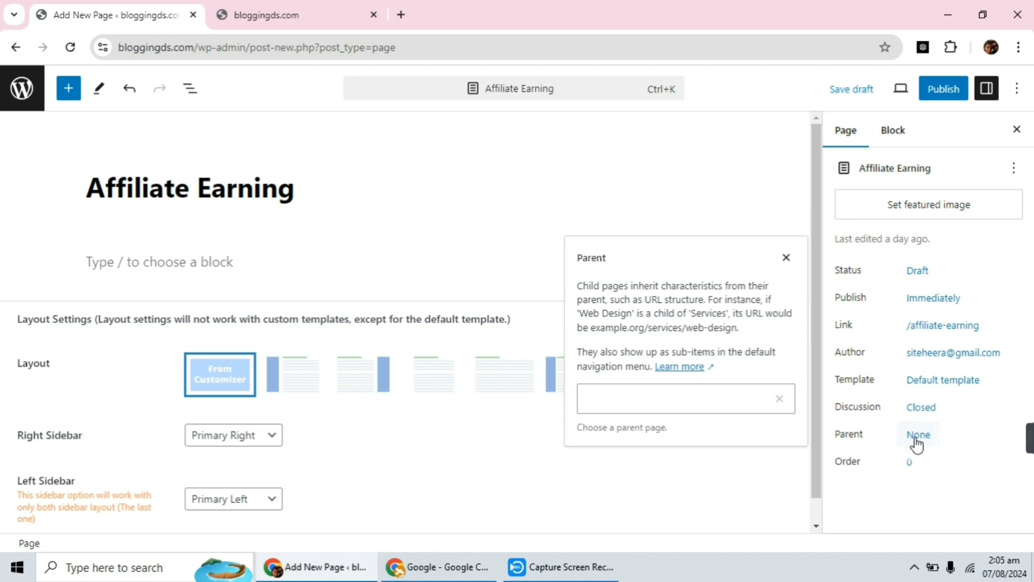
left_click(639, 402)
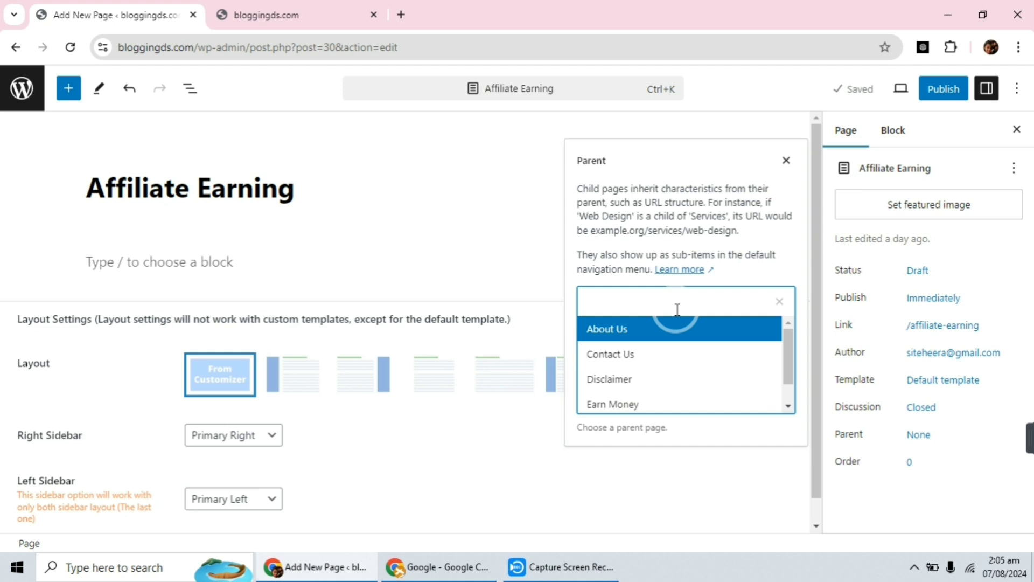
left_click(669, 384)
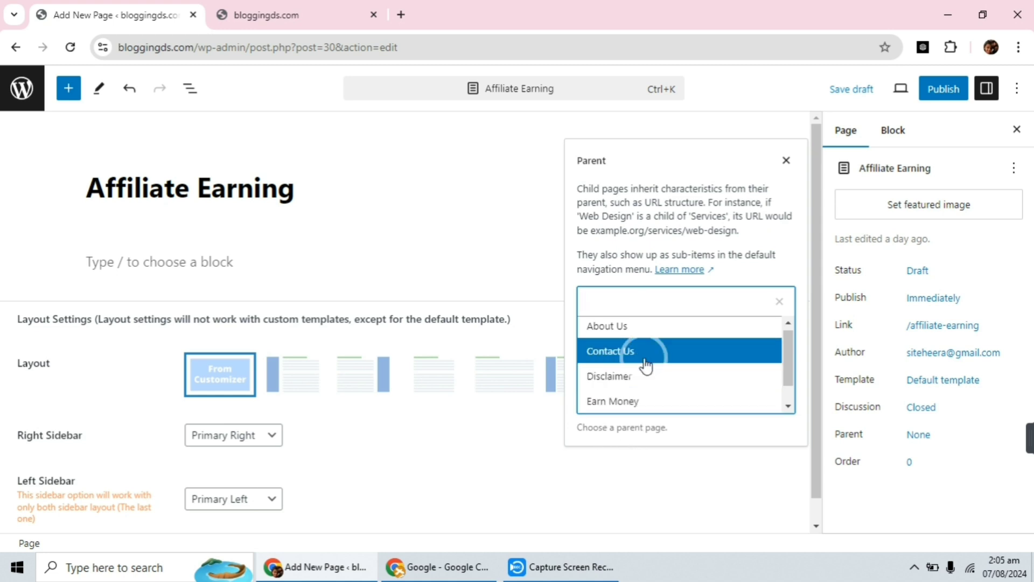
left_click(642, 400)
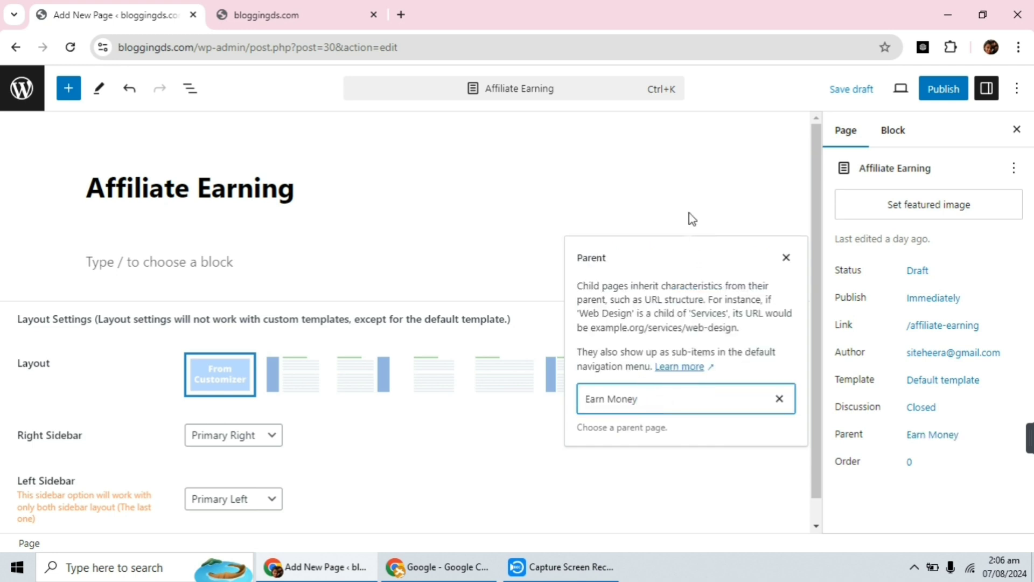
left_click(697, 183)
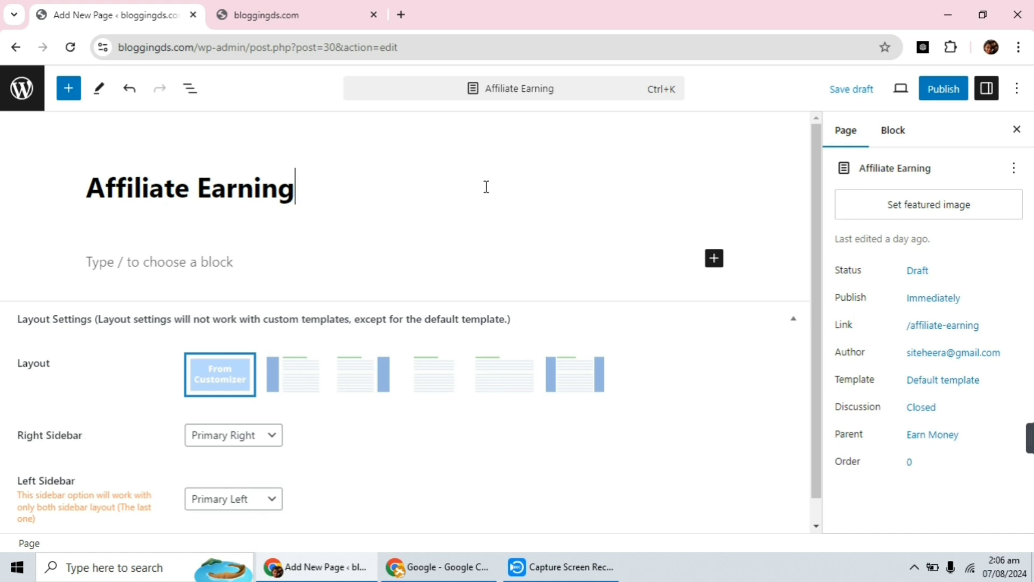
left_click(943, 92)
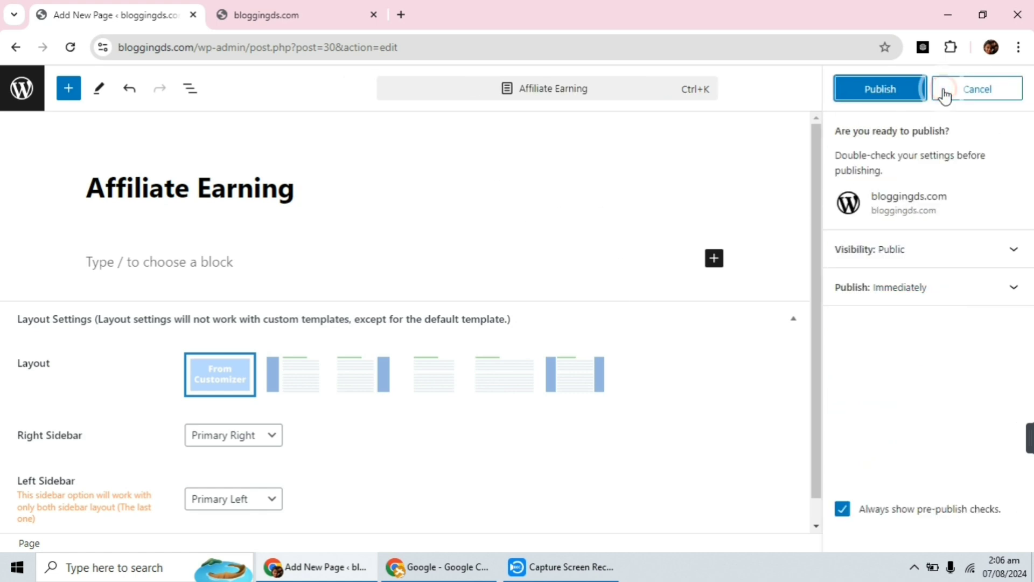
left_click(896, 91)
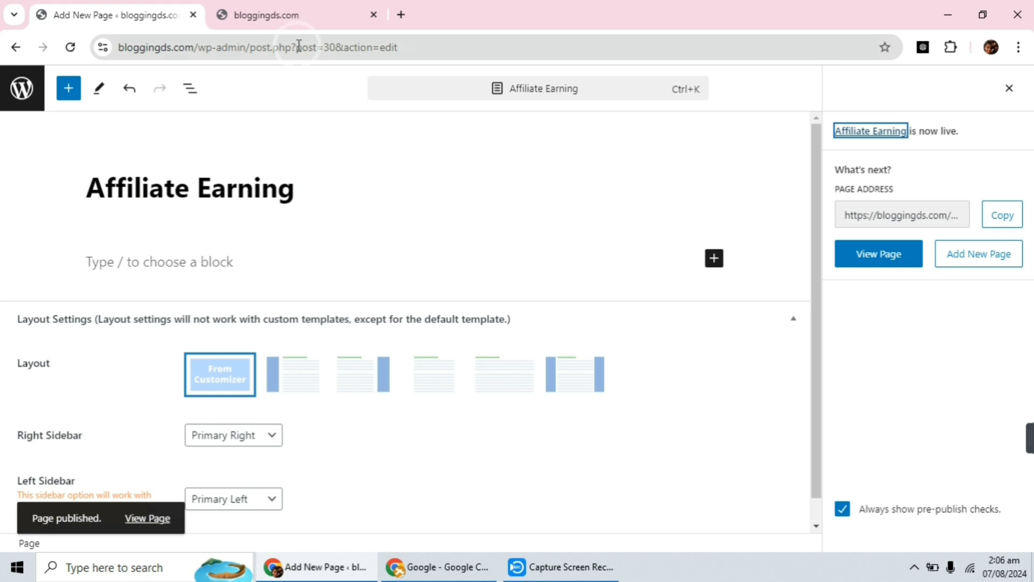
Reload the live site's home page to check its navigation menu and return to the list of all pages in the admin area
left_click(290, 15)
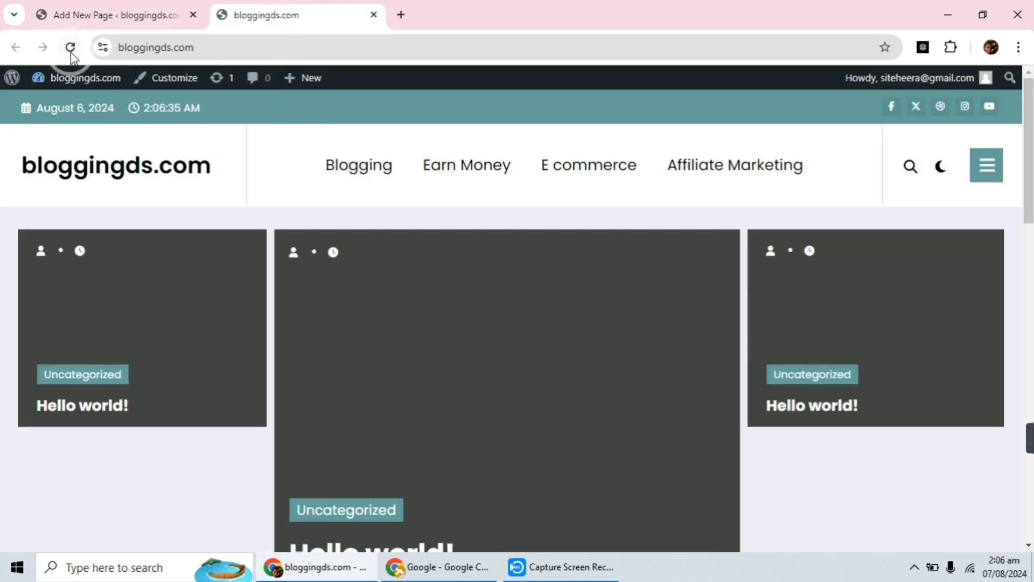
left_click(70, 49)
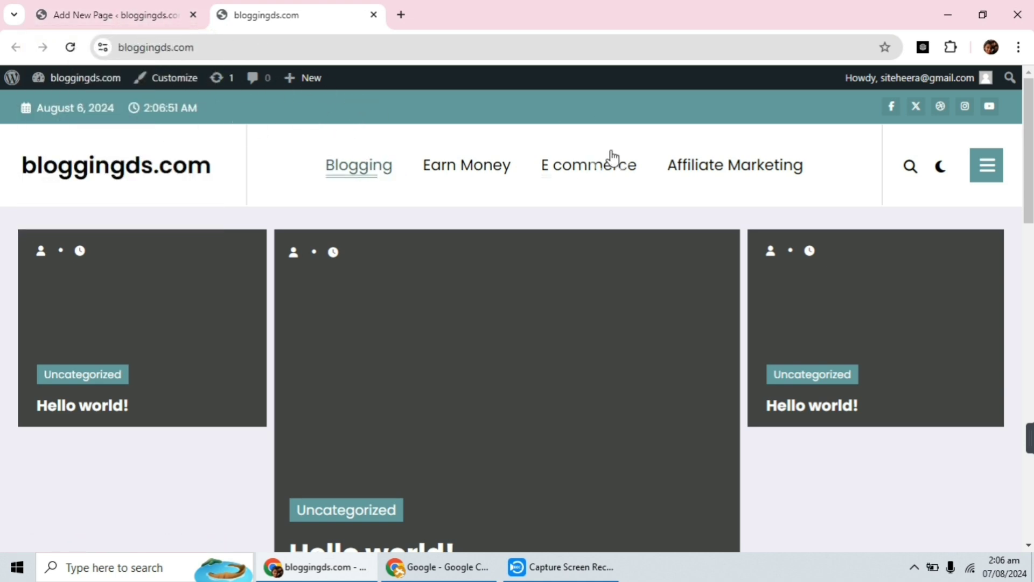
left_click(69, 8)
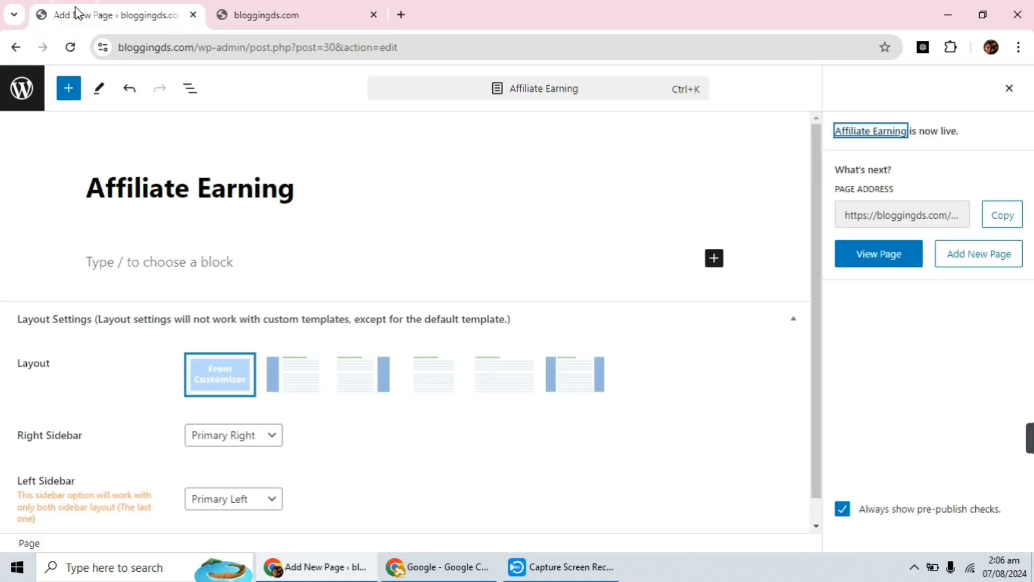
left_click(14, 92)
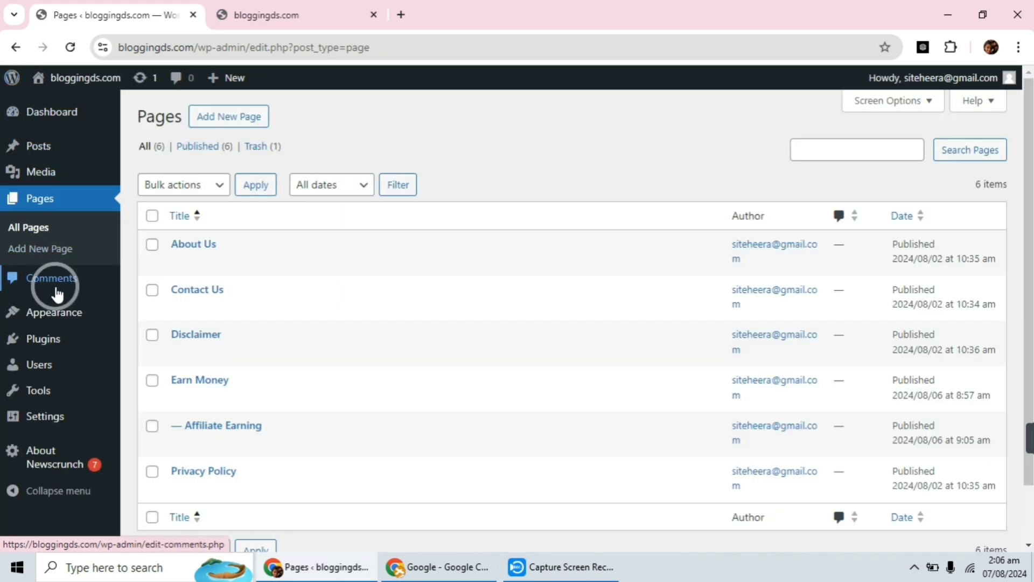
Open the site's menu editor and choose Primary (Primary Menu) as the menu to edit
mouse_move(50, 312)
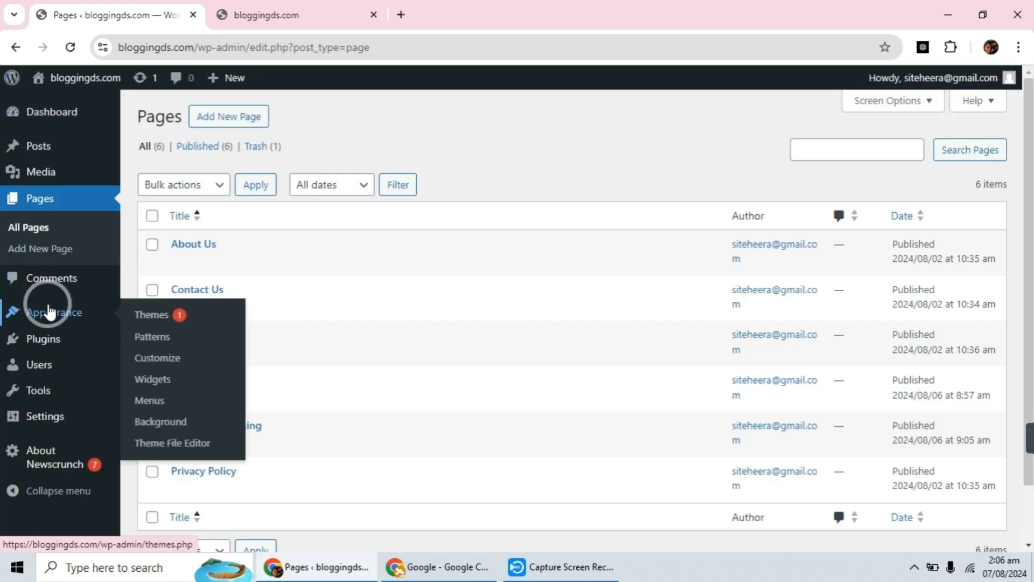
left_click(150, 399)
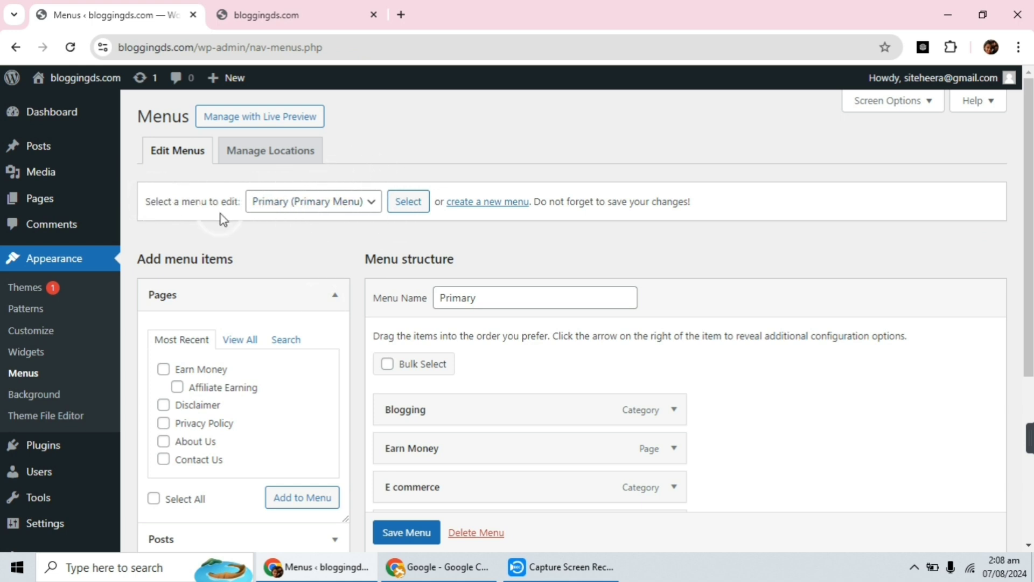
left_click(355, 212)
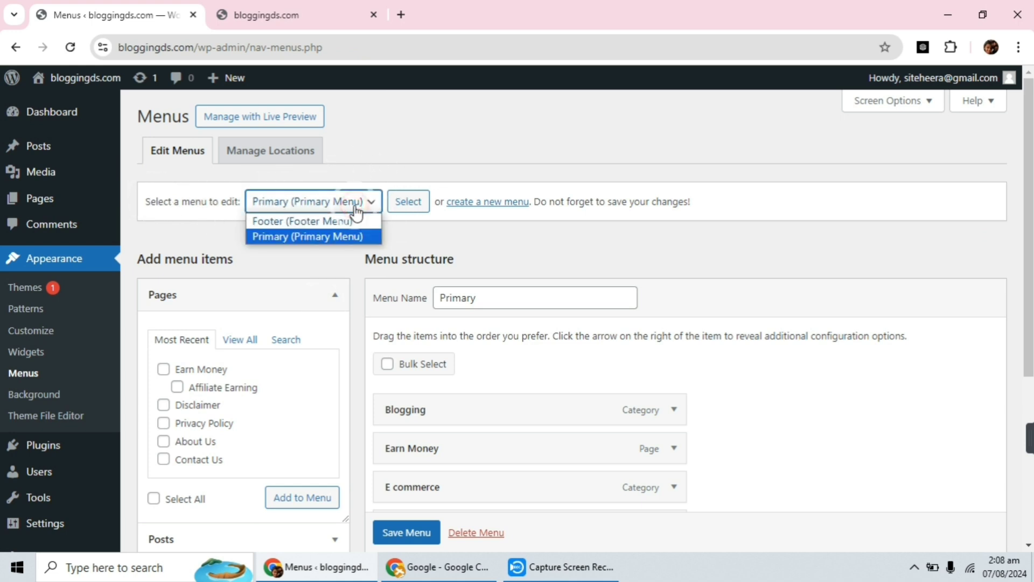
left_click(291, 237)
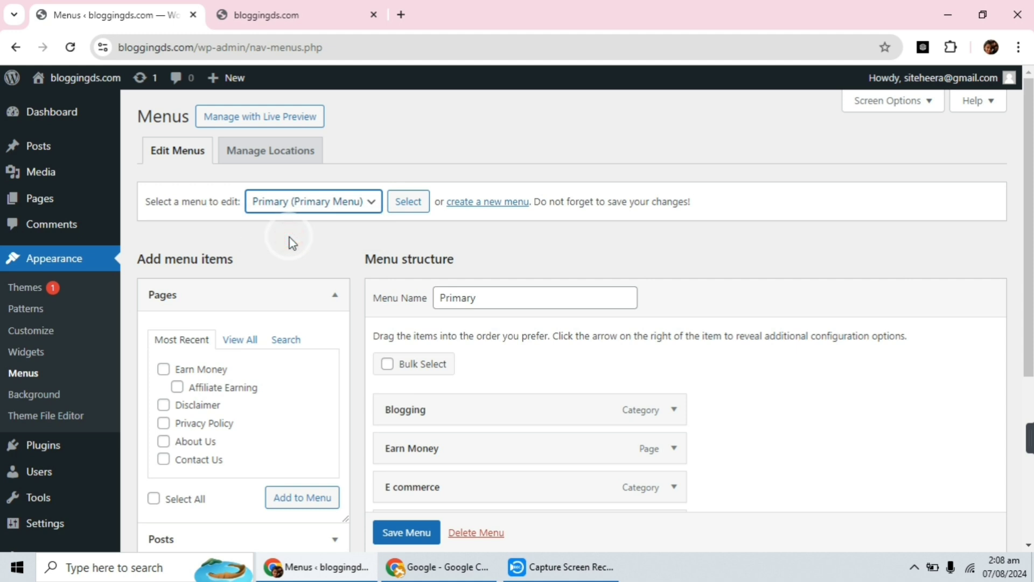
Add the Affiliate Earning page to the Primary menu
scroll(290, 237, "down", 1)
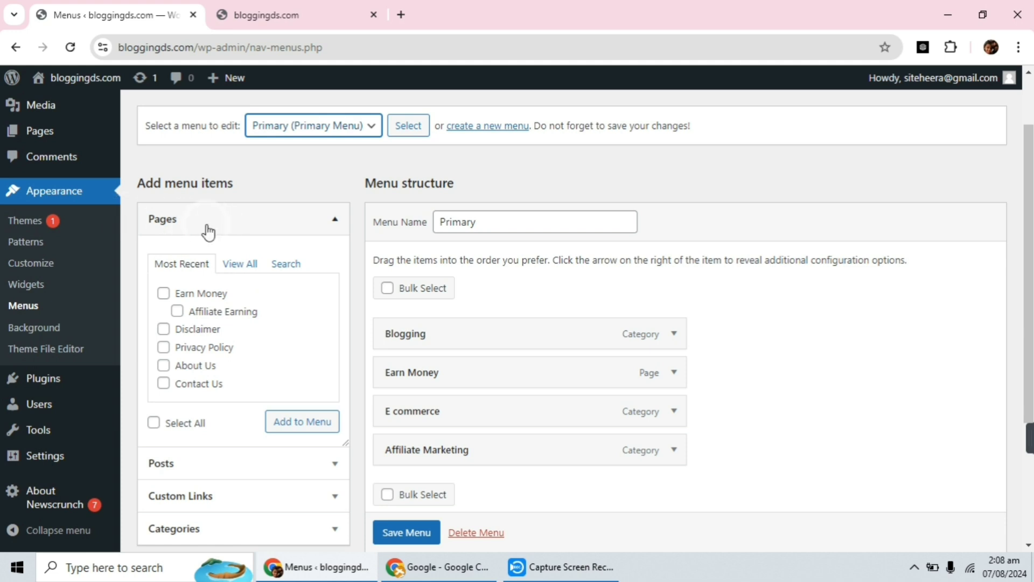
left_click(221, 217)
left_click(177, 311)
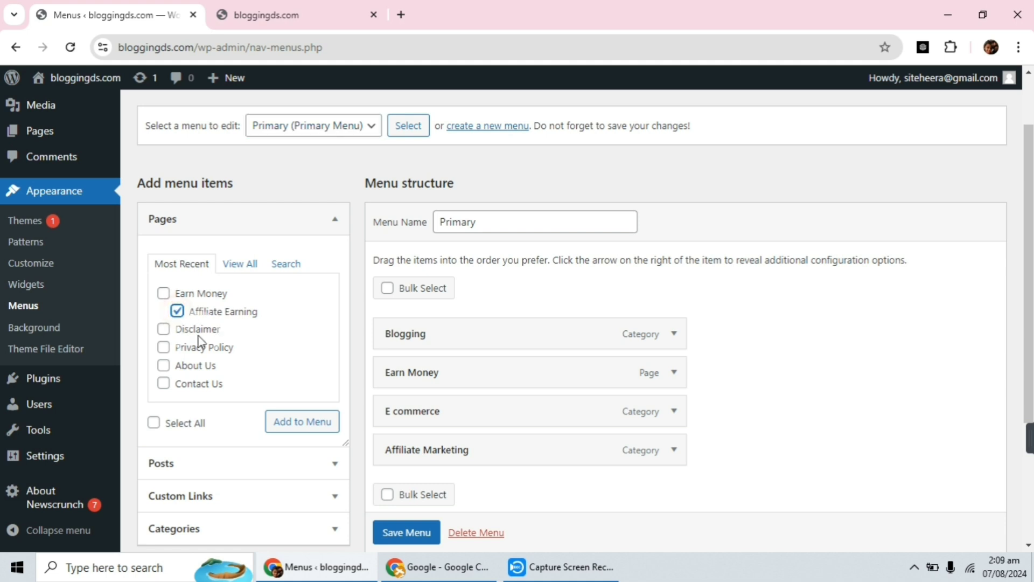
left_click(289, 423)
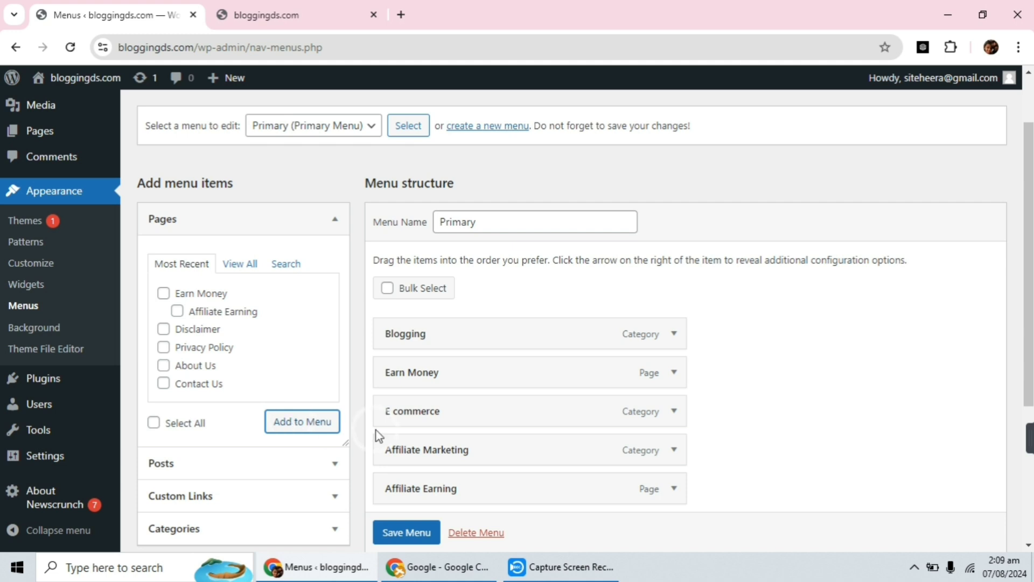
Move Affiliate Earning directly below Earn Money, nest it as a sub item and save the menu
scroll(522, 377, "down", 3)
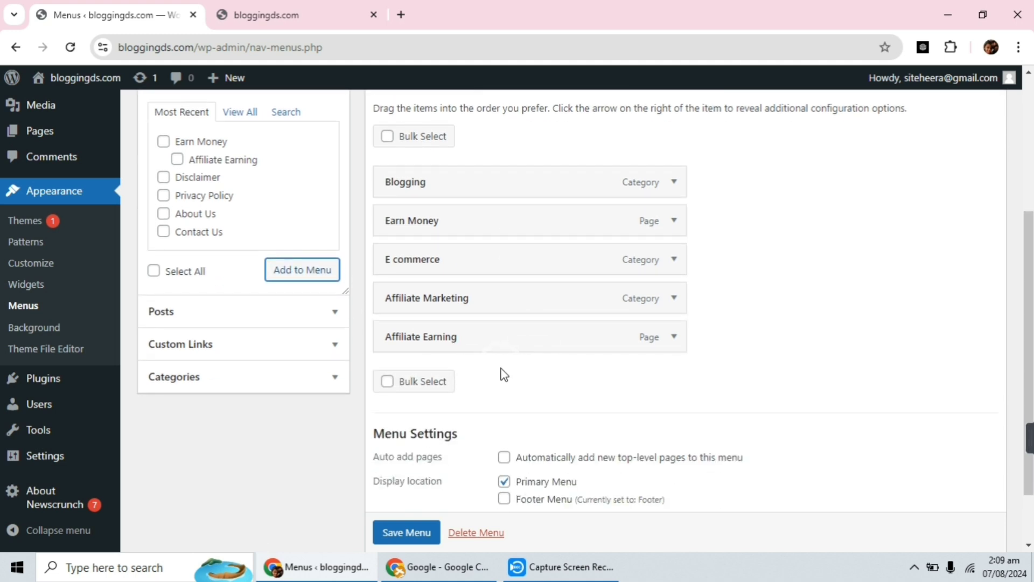
scroll(501, 371, "up", 2)
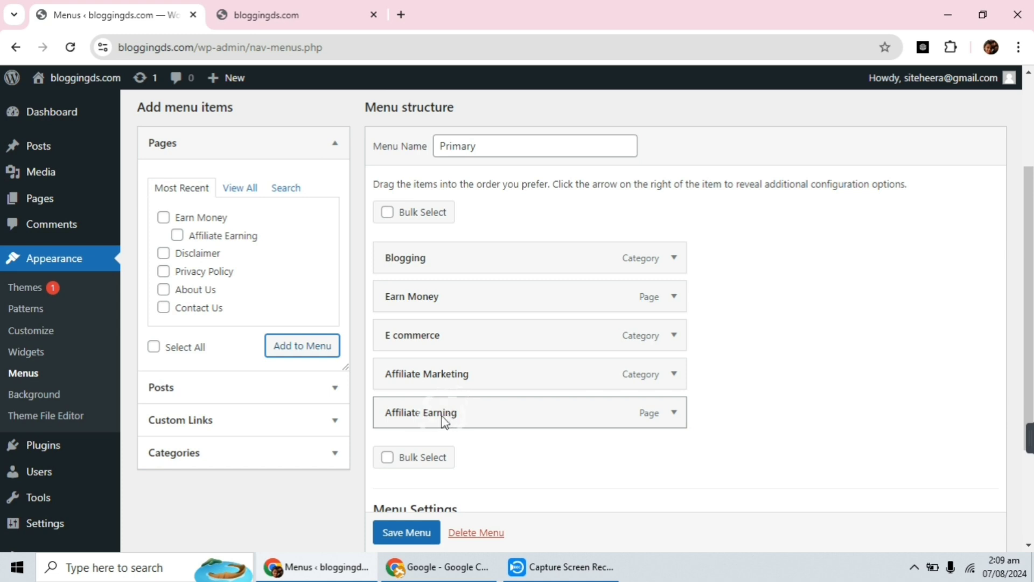
left_click_drag(439, 419, 432, 332)
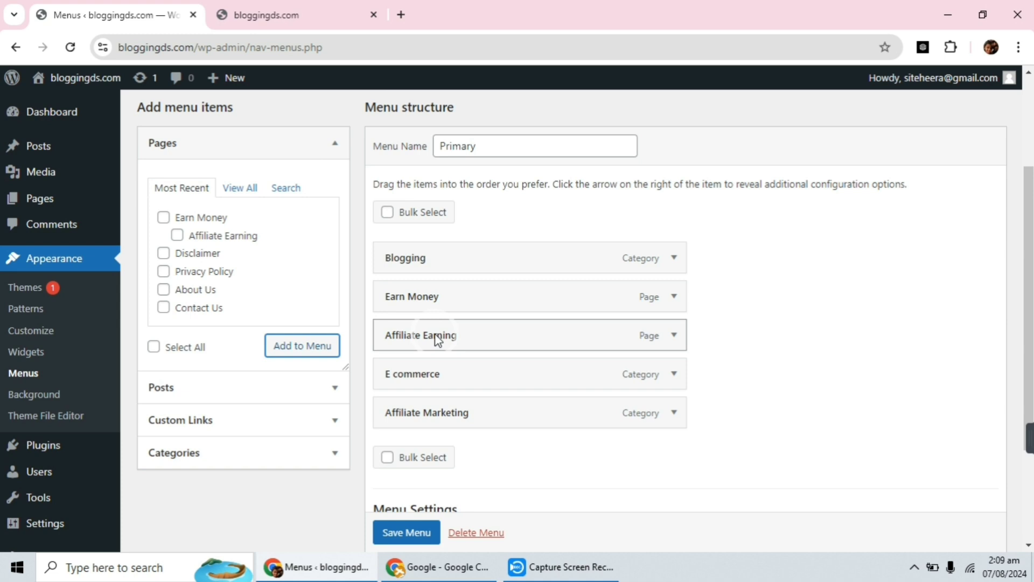
left_click_drag(418, 337, 450, 341)
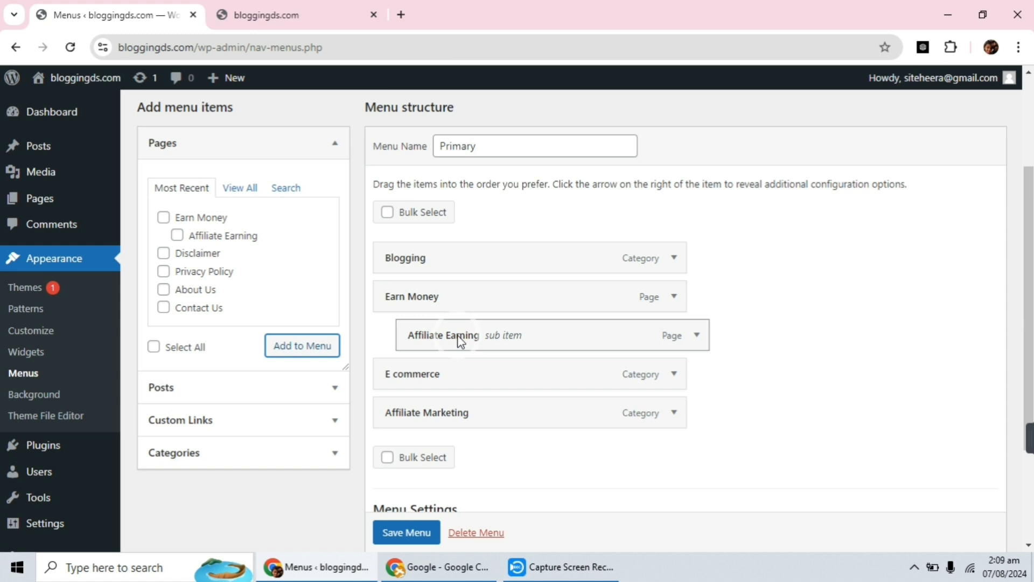
left_click(405, 533)
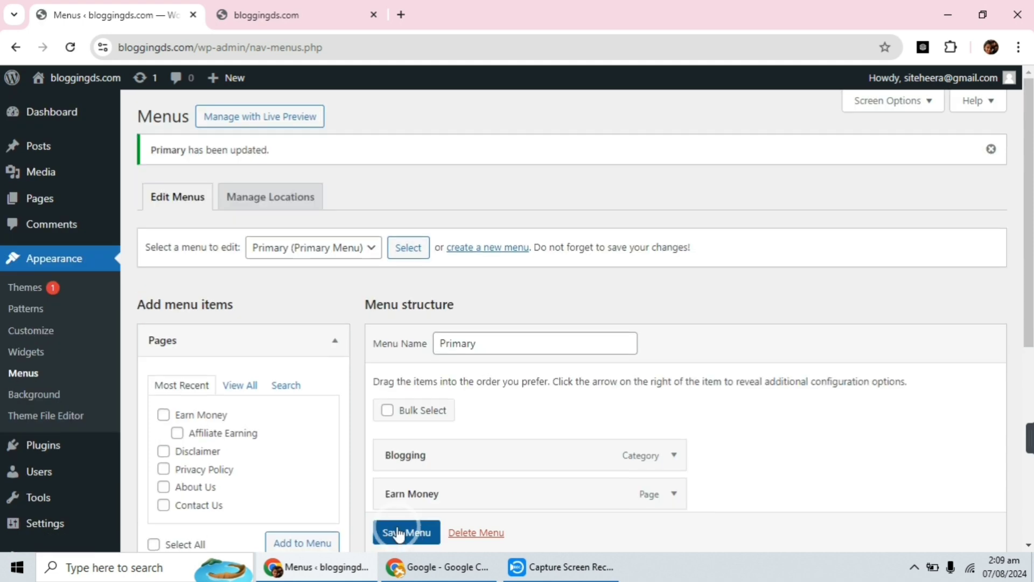
Reload the live site's home page and open Affiliate Earning from the Earn Money submenu
left_click(253, 15)
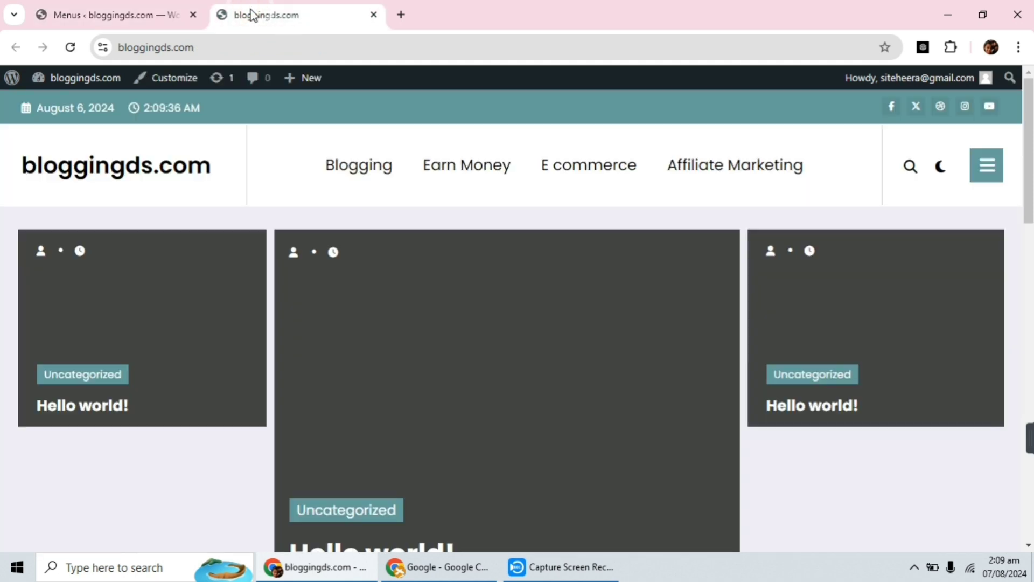
left_click(70, 49)
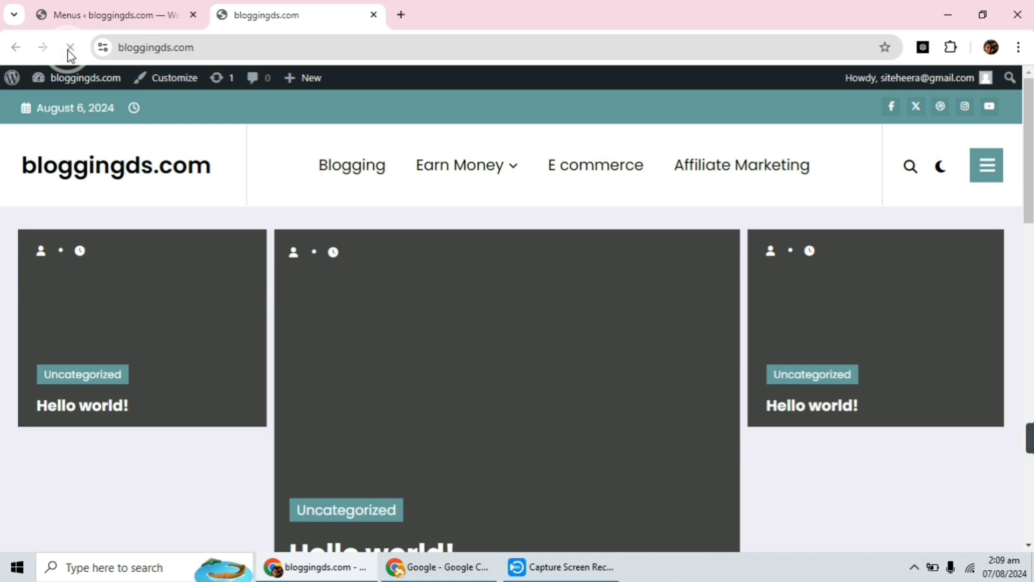
mouse_move(416, 185)
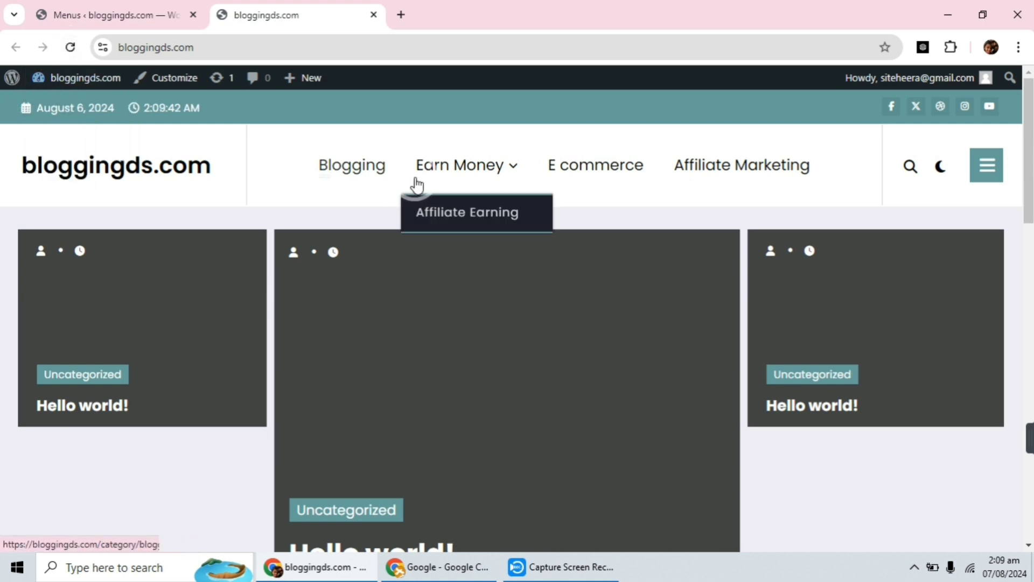
left_click(454, 211)
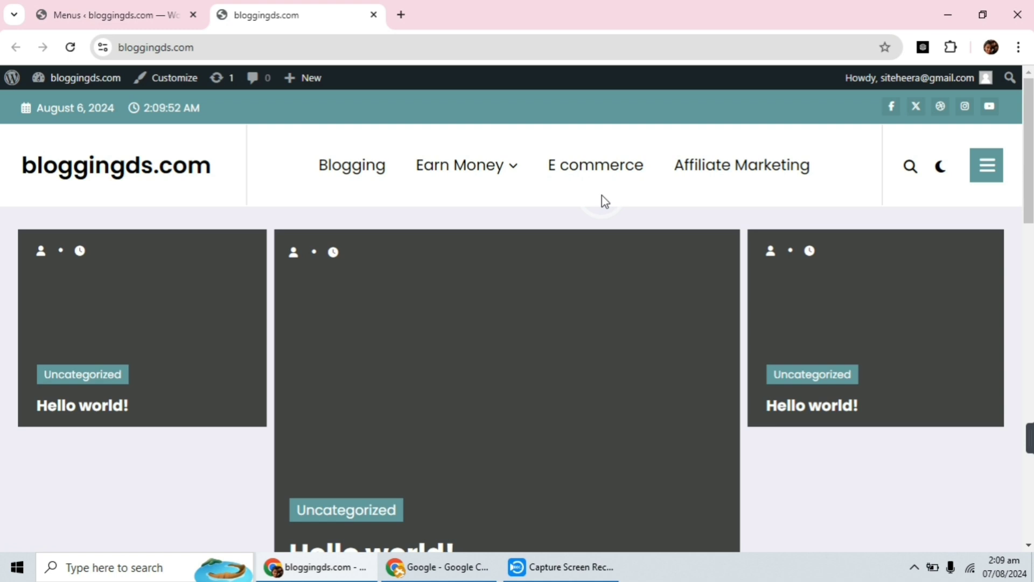
mouse_move(501, 180)
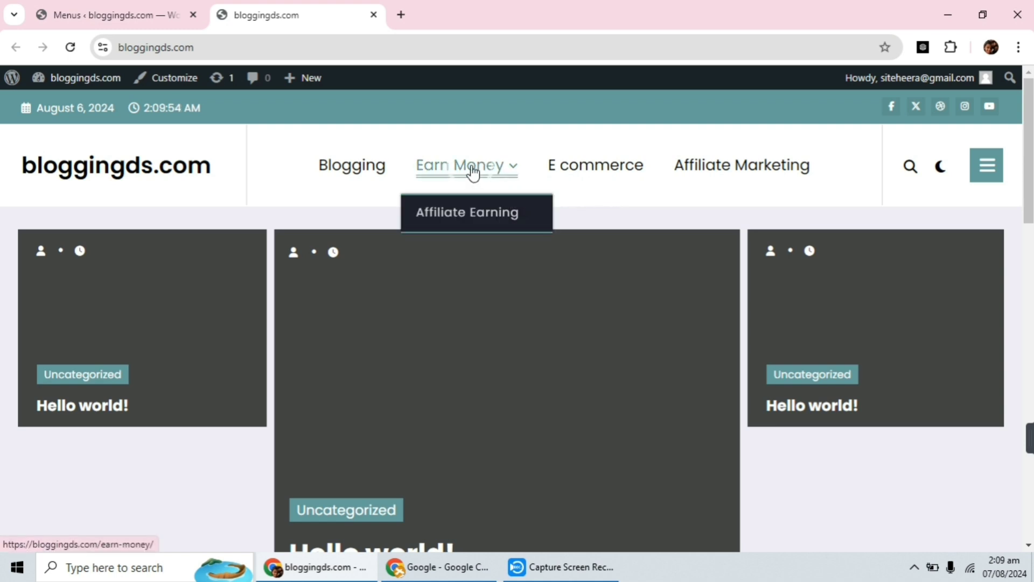
left_click(453, 216)
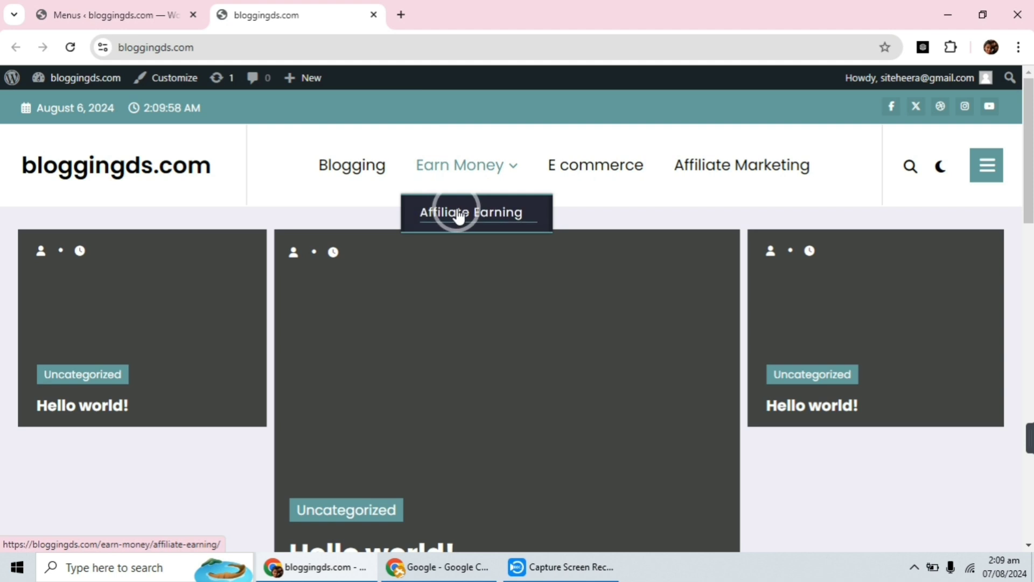
left_click(458, 216)
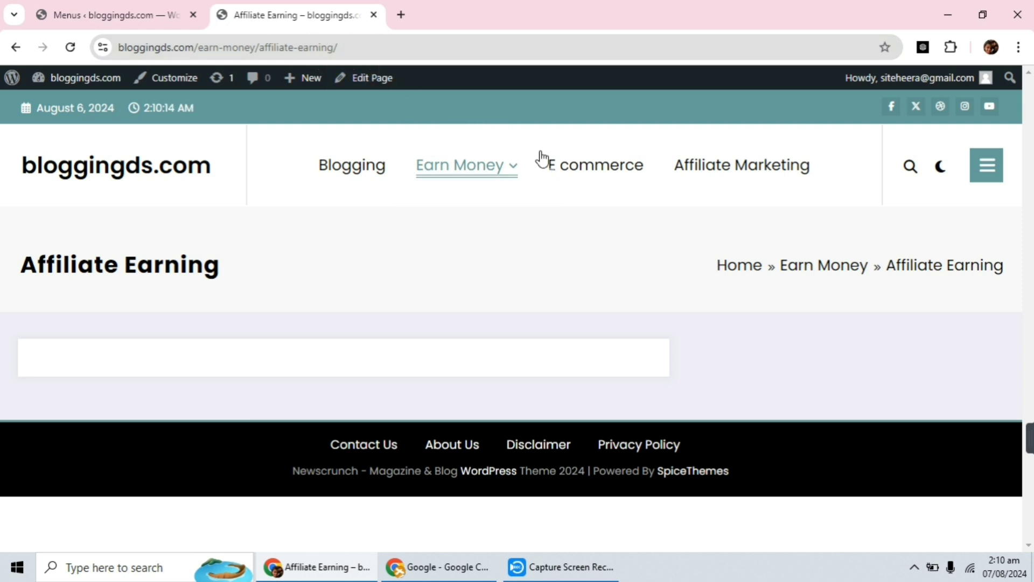
Return to the menu editor, nest the Affiliate Marketing category under E commerce and save the menu
left_click(120, 11)
scroll(484, 320, "down", 1)
scroll(485, 321, "down", 4)
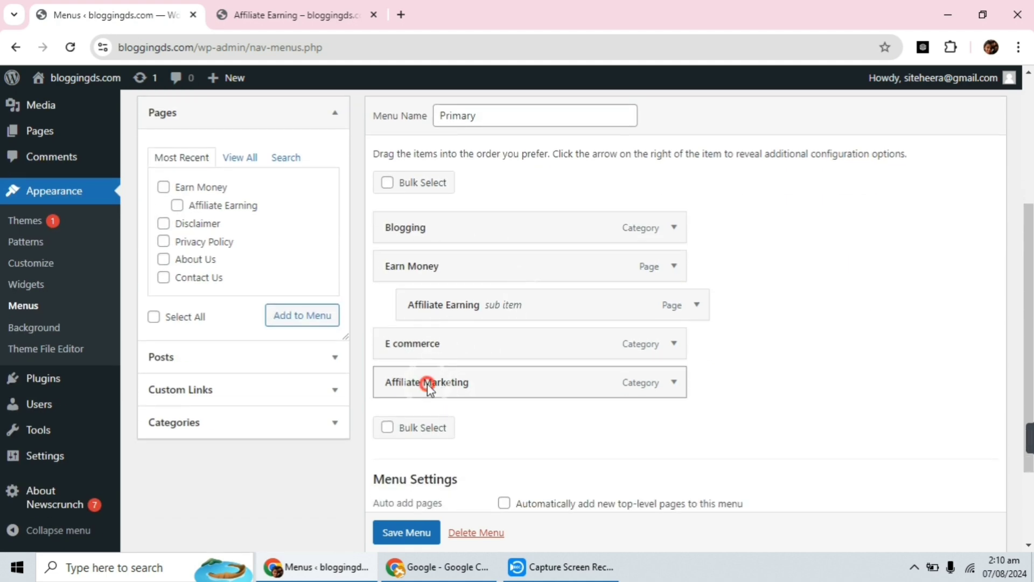
left_click_drag(428, 387, 468, 388)
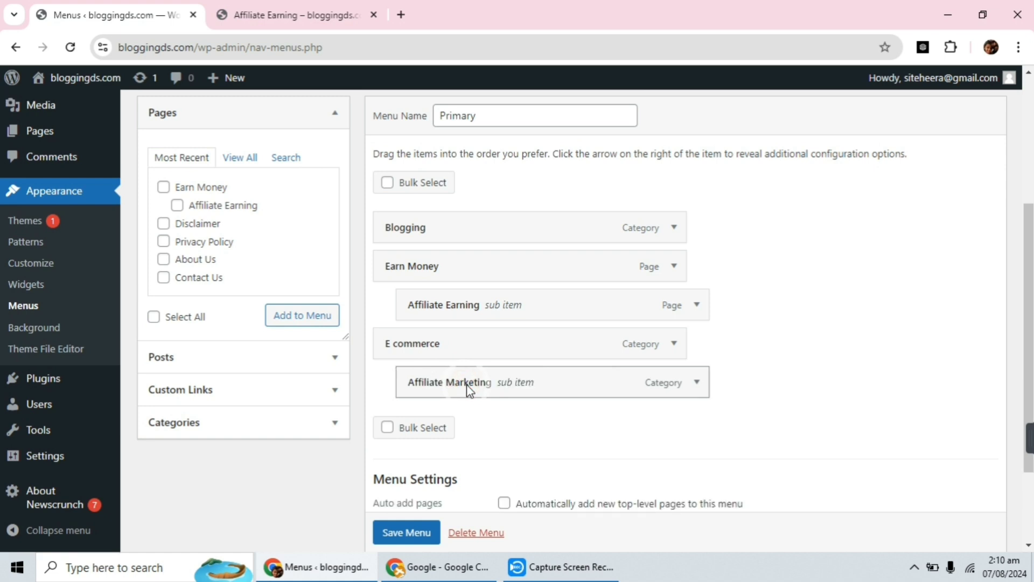
scroll(406, 531, "down", 1)
left_click(406, 532)
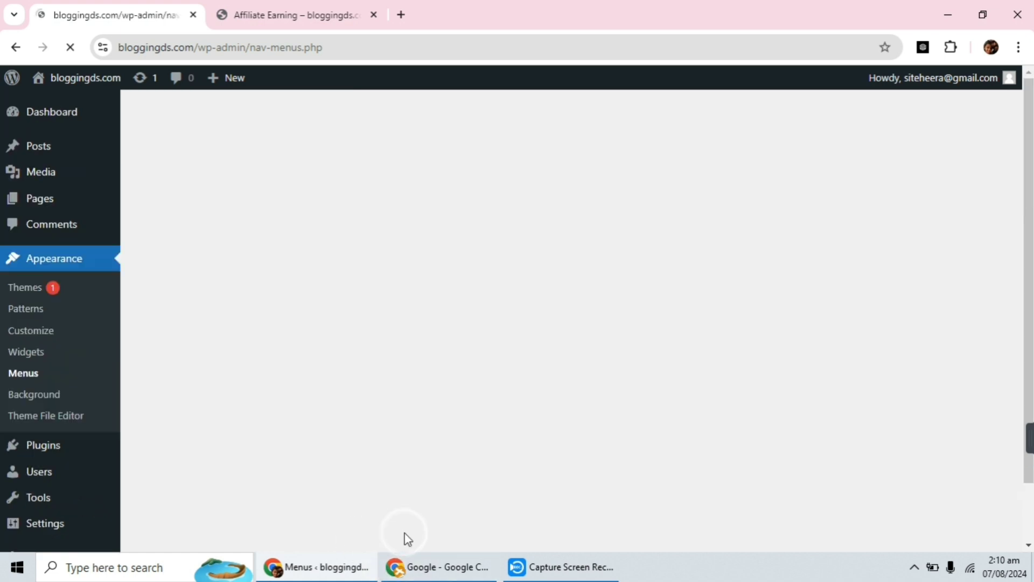
Reload the live site and open the Affiliate Marketing category from the E commerce submenu
left_click(345, 10)
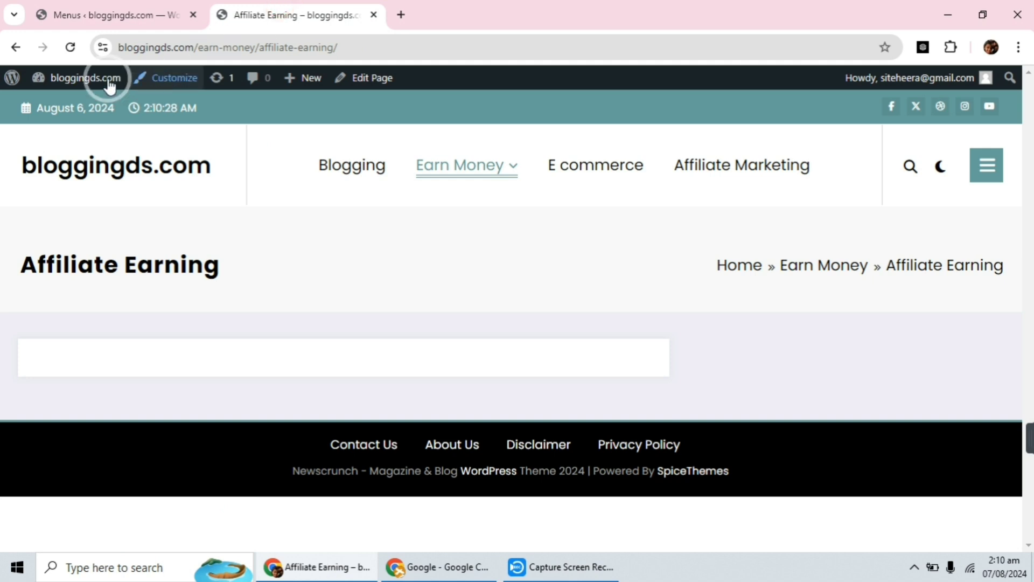
left_click(71, 49)
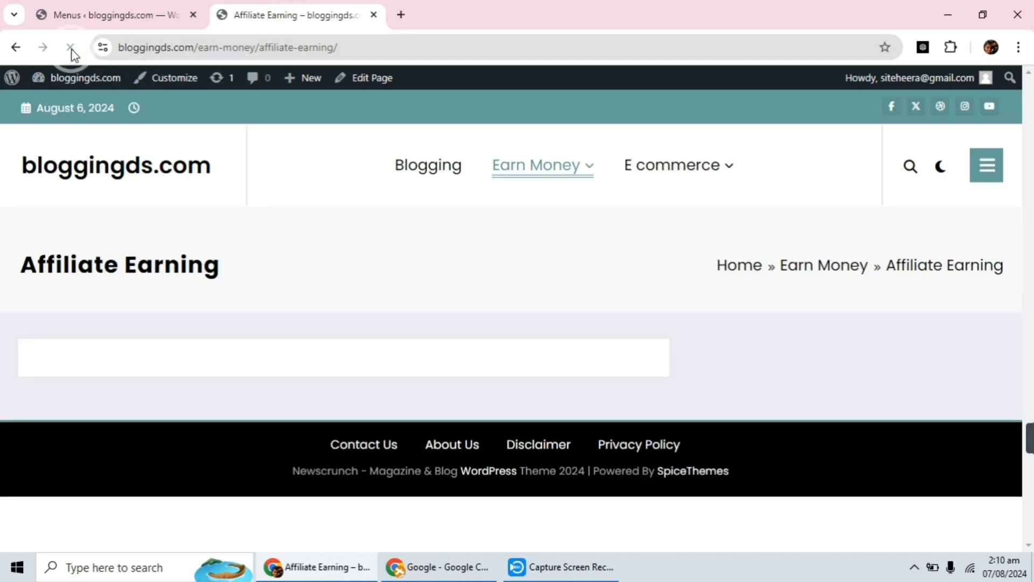
mouse_move(642, 163)
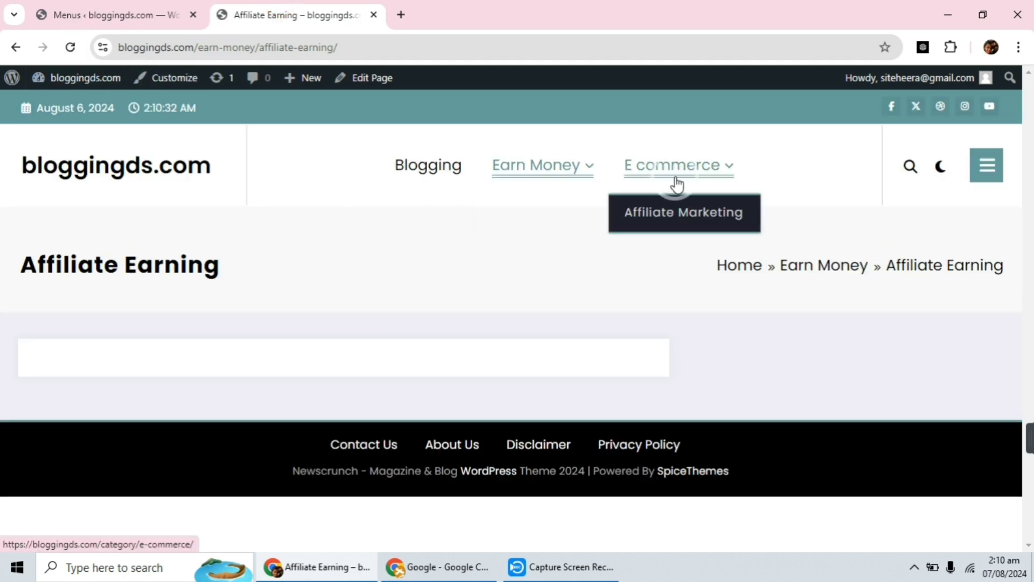
left_click(674, 222)
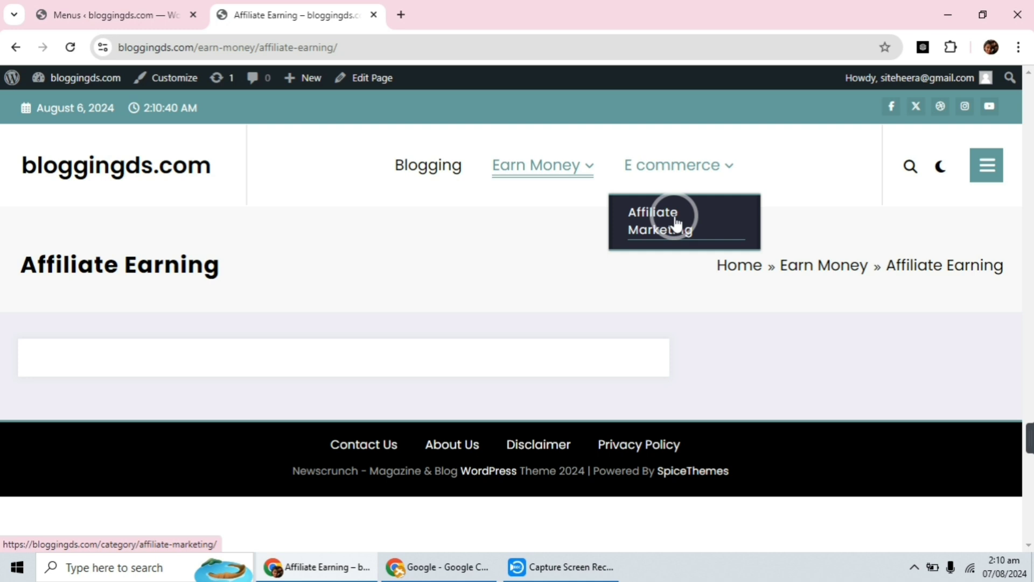
left_click(675, 219)
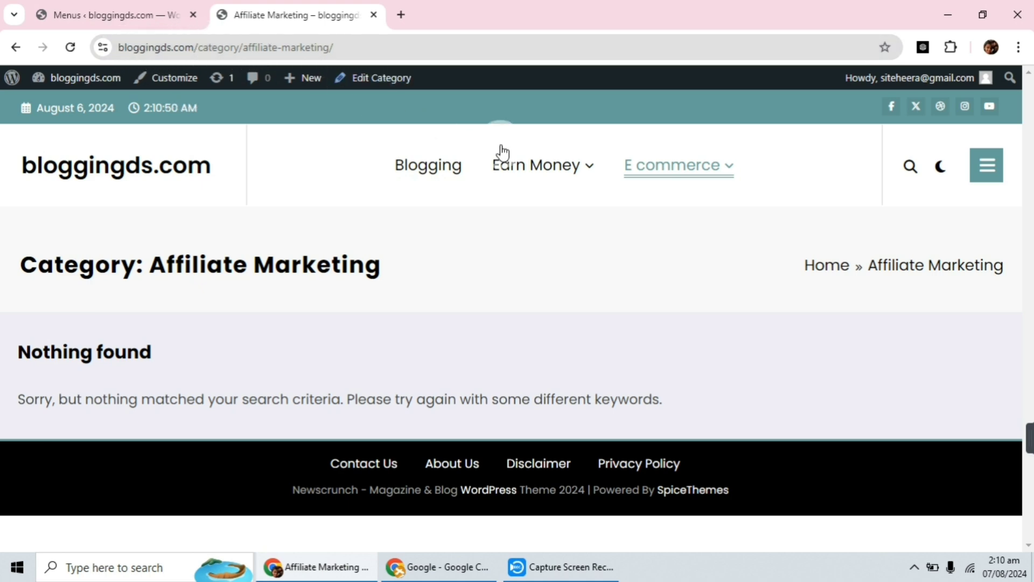
Open the Affiliate Earning page from the Earn Money submenu to compare its address with the category's
mouse_move(653, 166)
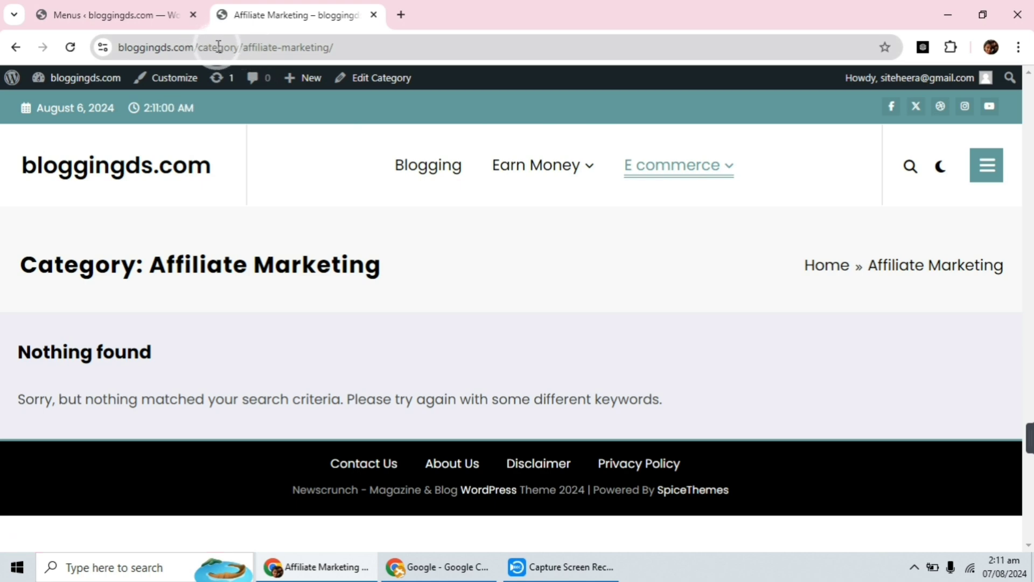
mouse_move(560, 169)
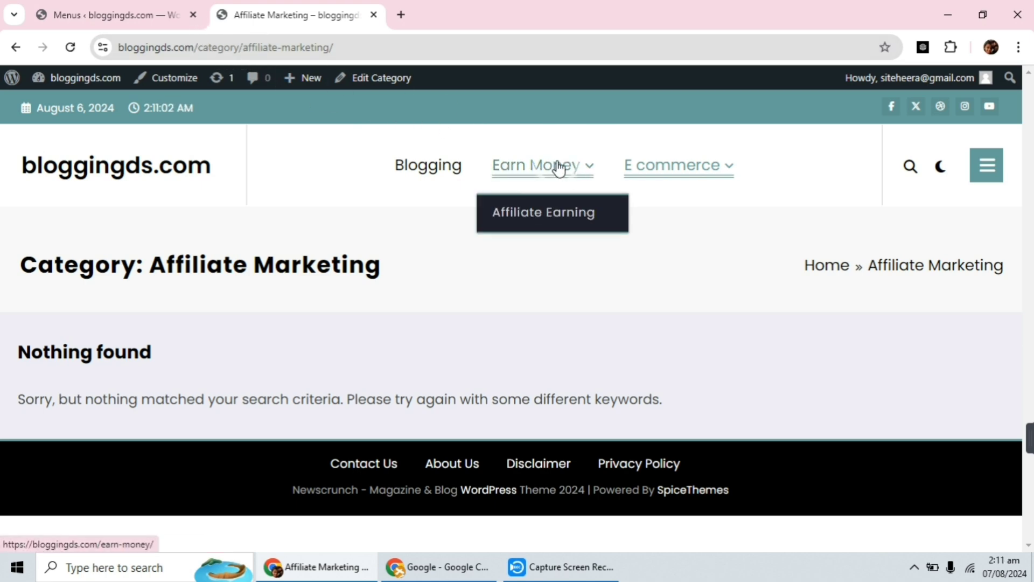
left_click(535, 216)
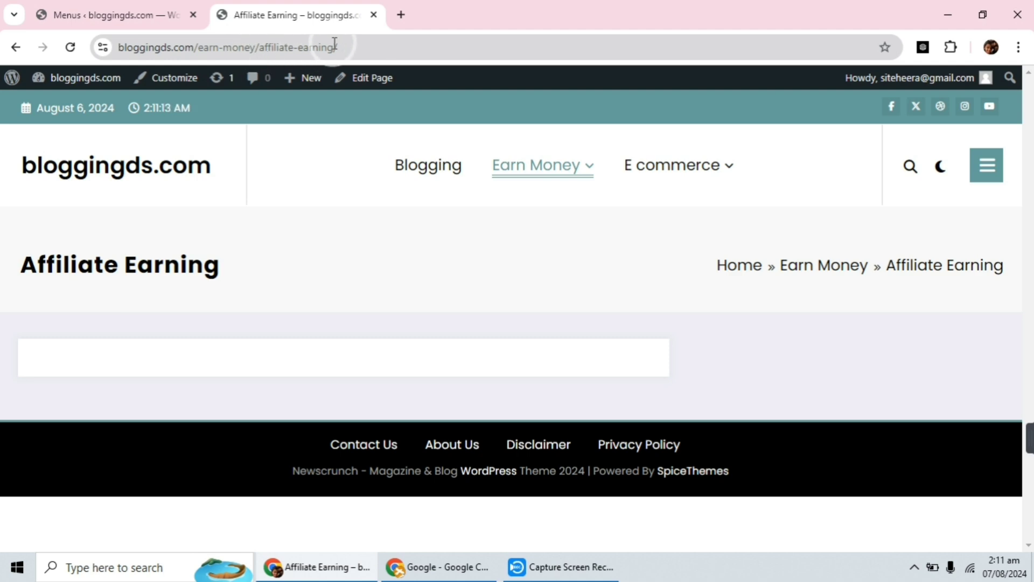
Move Affiliate Marketing back to the top level of the Primary menu and save the menu
left_click(112, 16)
scroll(566, 404, "down", 5)
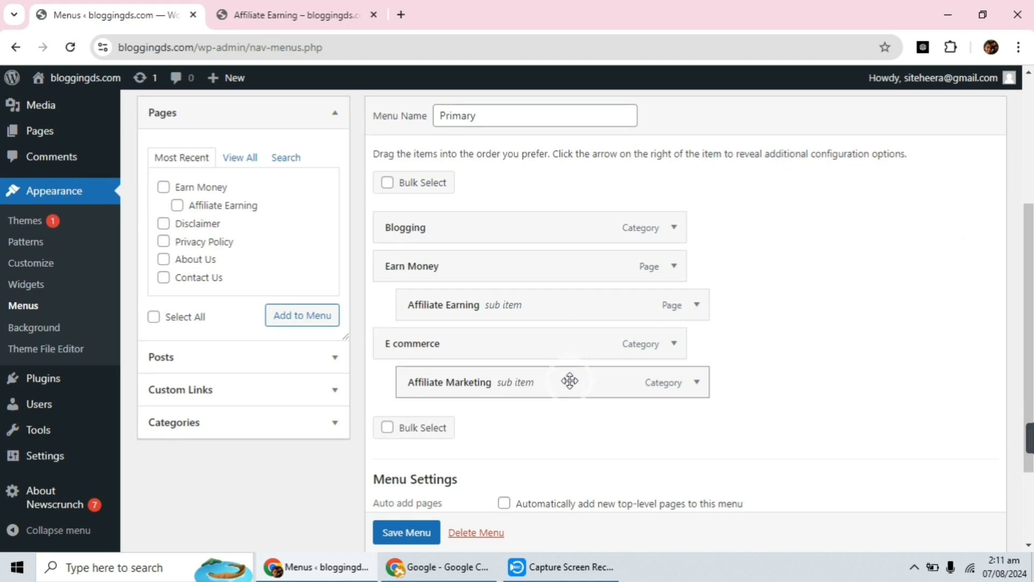
left_click_drag(570, 381, 526, 385)
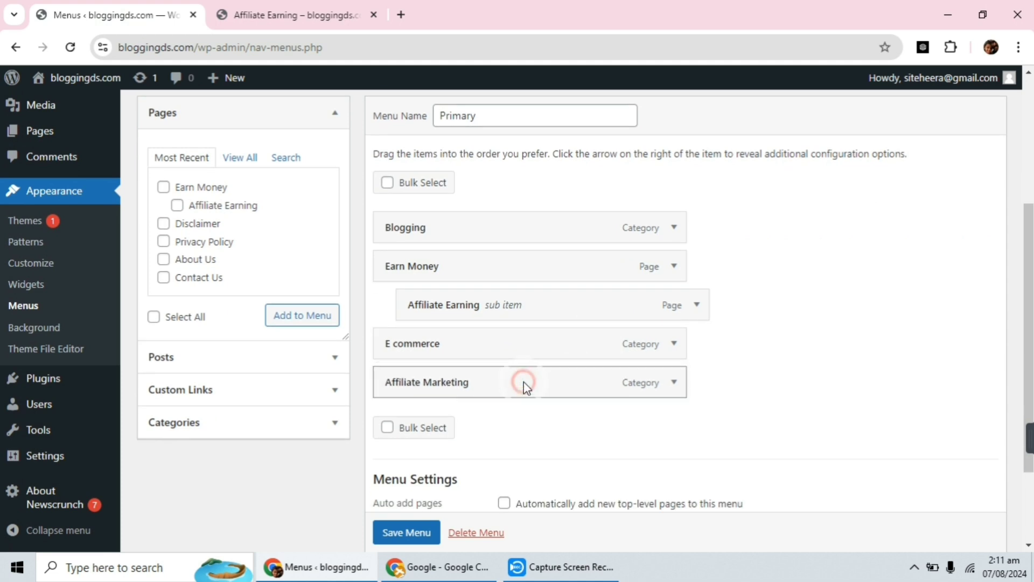
left_click(407, 532)
scroll(409, 531, "down", 1)
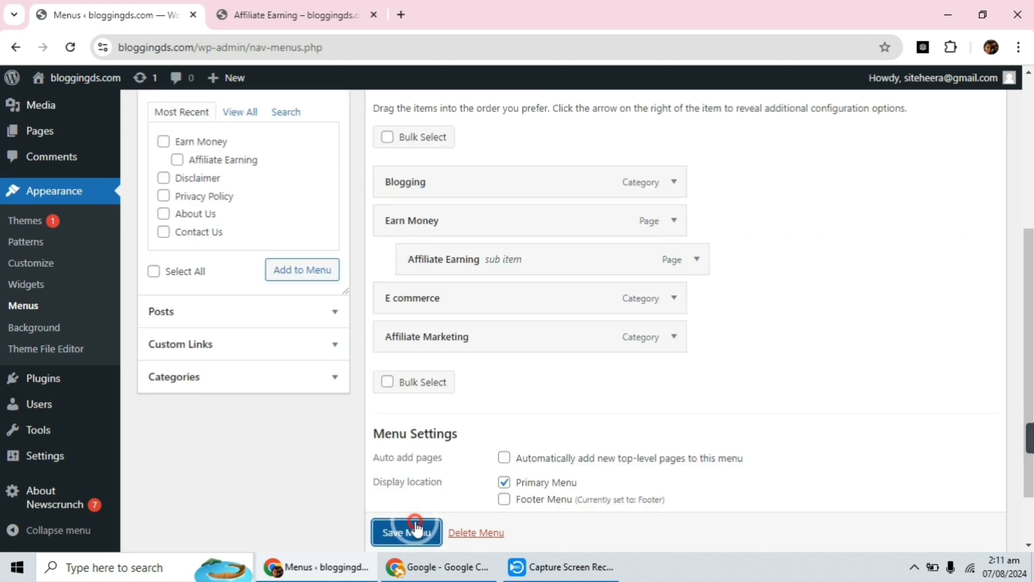
scroll(633, 306, "down", 4)
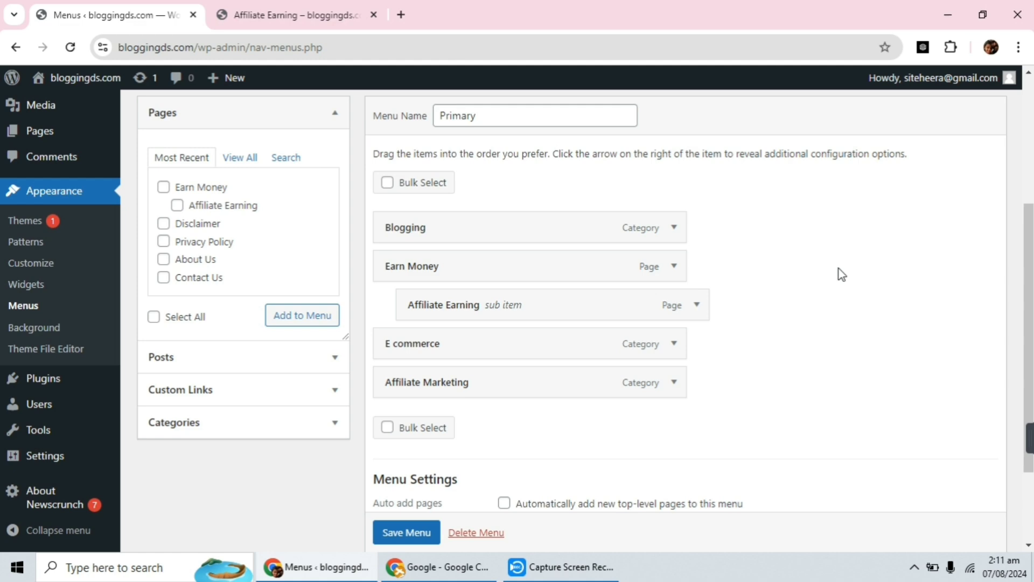
scroll(818, 242, "up", 2)
scroll(776, 259, "down", 4)
scroll(778, 264, "up", 4)
scroll(779, 264, "down", 4)
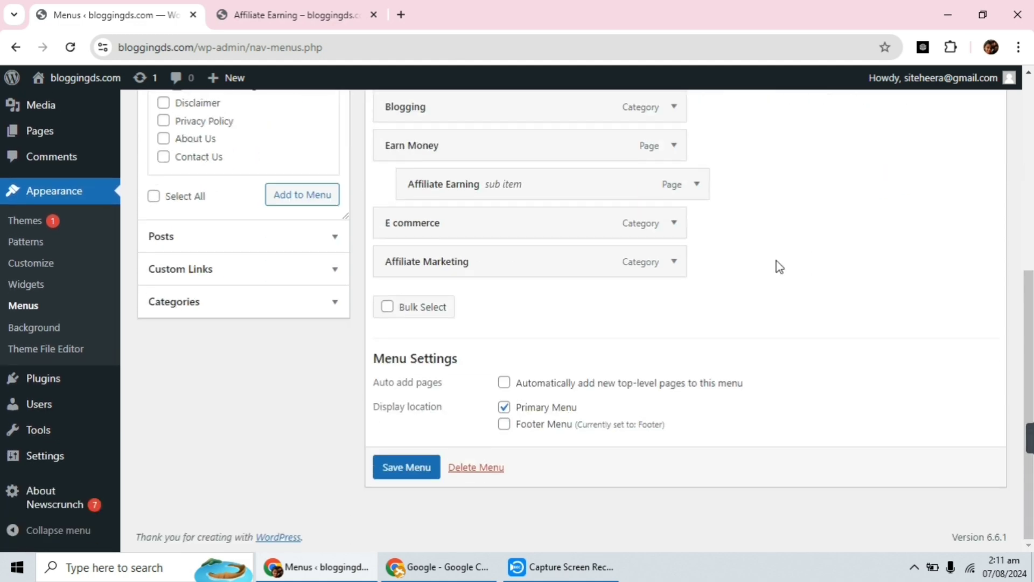
scroll(777, 265, "up", 3)
scroll(782, 267, "down", 3)
scroll(782, 267, "up", 1)
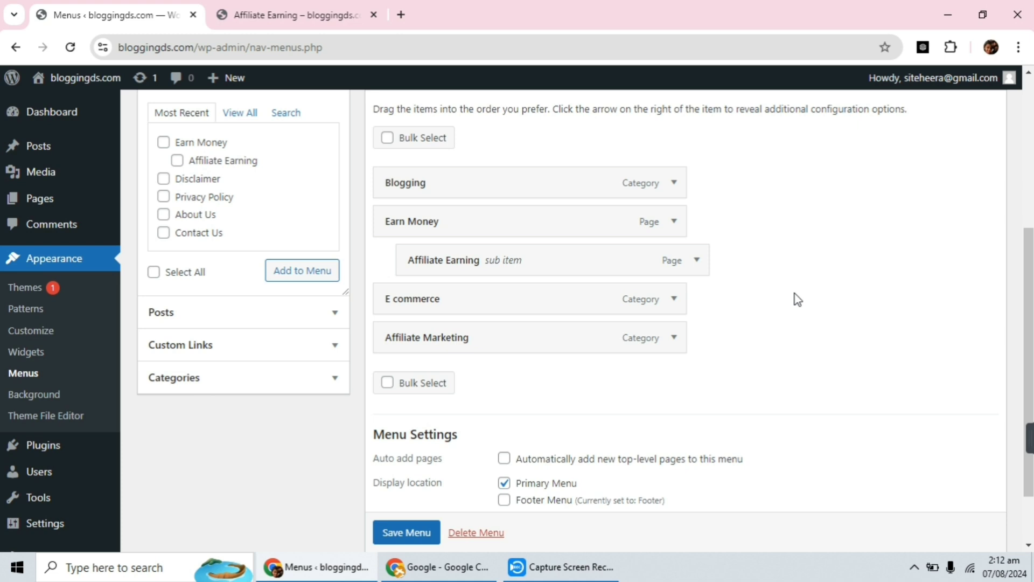
scroll(794, 293, "up", 2)
scroll(769, 297, "up", 1)
scroll(769, 298, "down", 1)
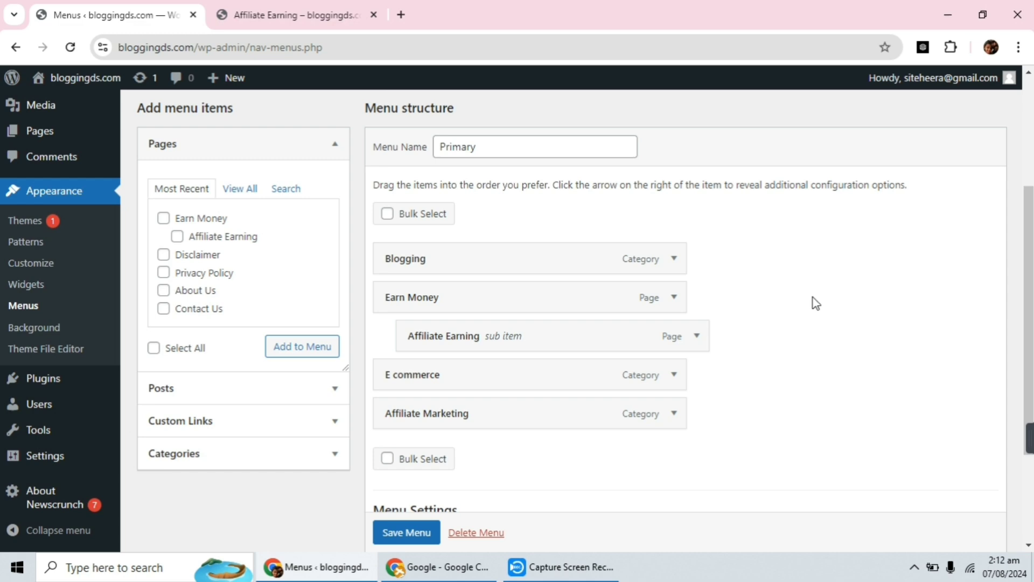
scroll(790, 298, "up", 3)
scroll(787, 291, "down", 1)
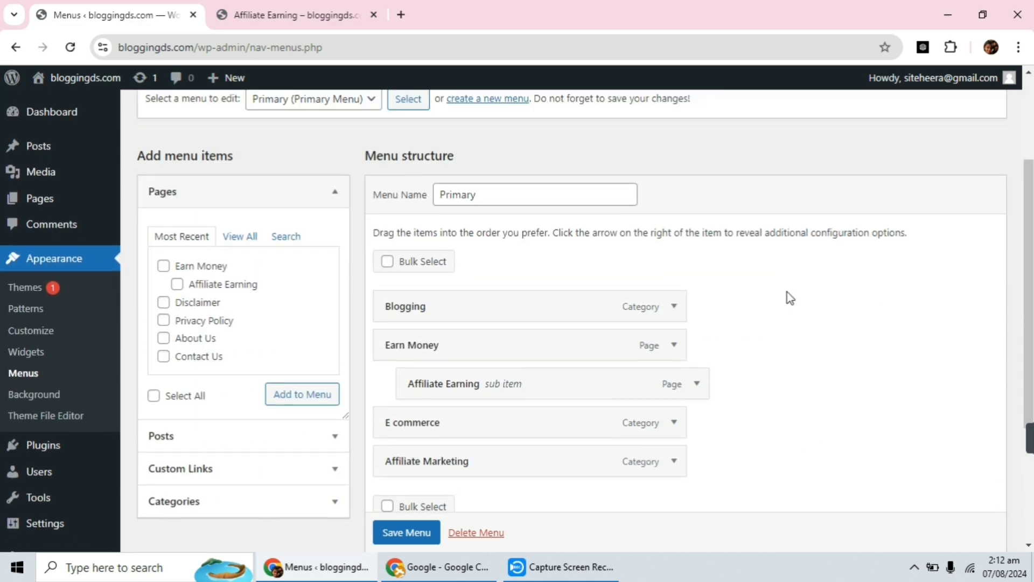
List the site's pages, then reload the live site to check its menu and open the About Us page from the footer
left_click(38, 201)
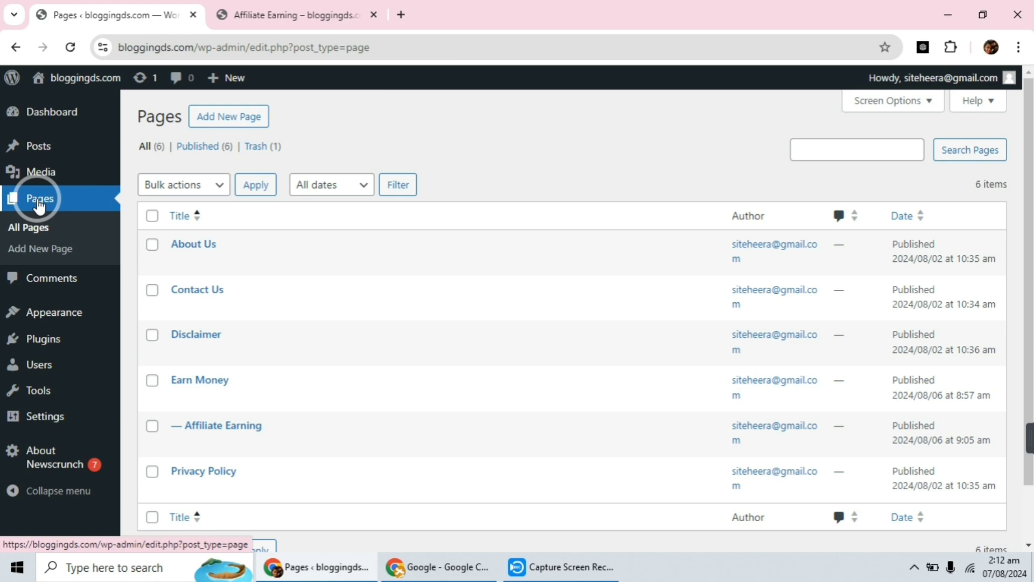
left_click(288, 14)
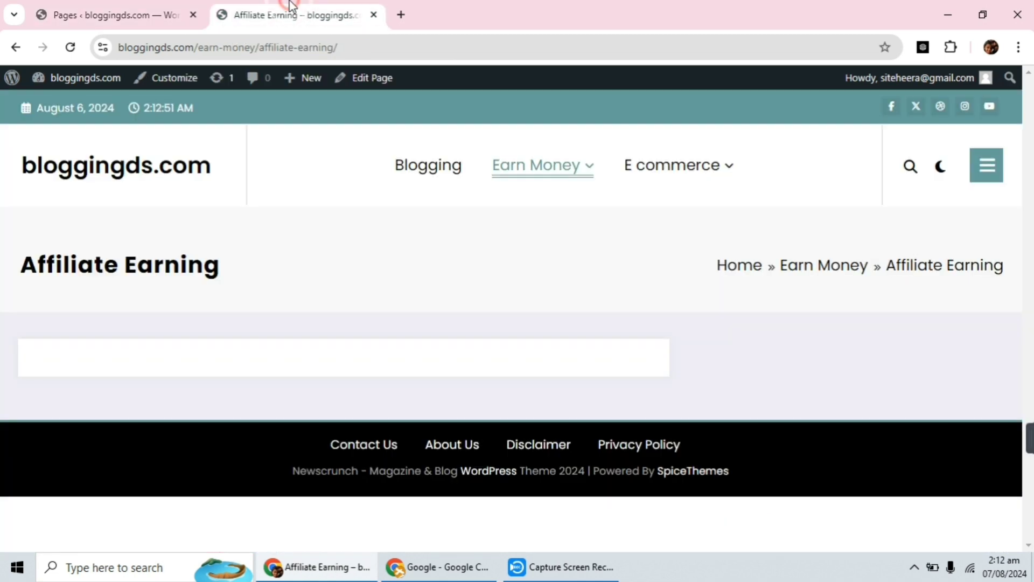
left_click(71, 47)
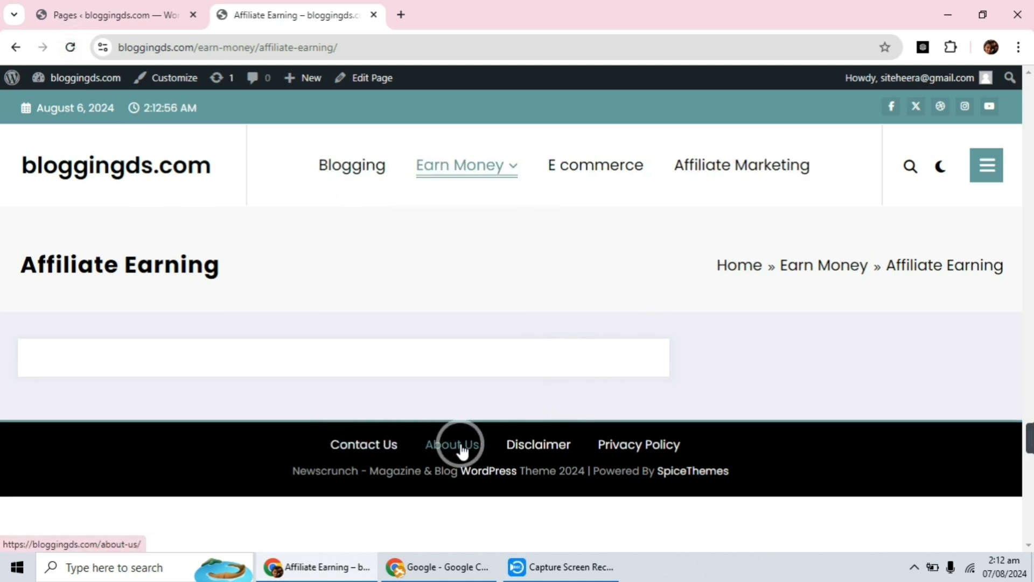
left_click(444, 449)
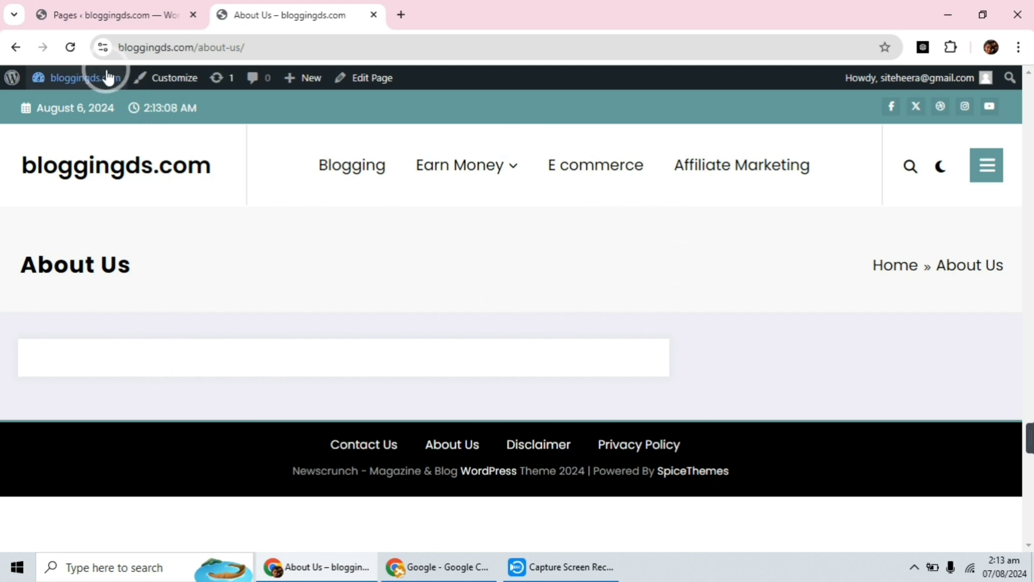
Edit the About Us page, set its Discussion option to Open and save the page
left_click(111, 20)
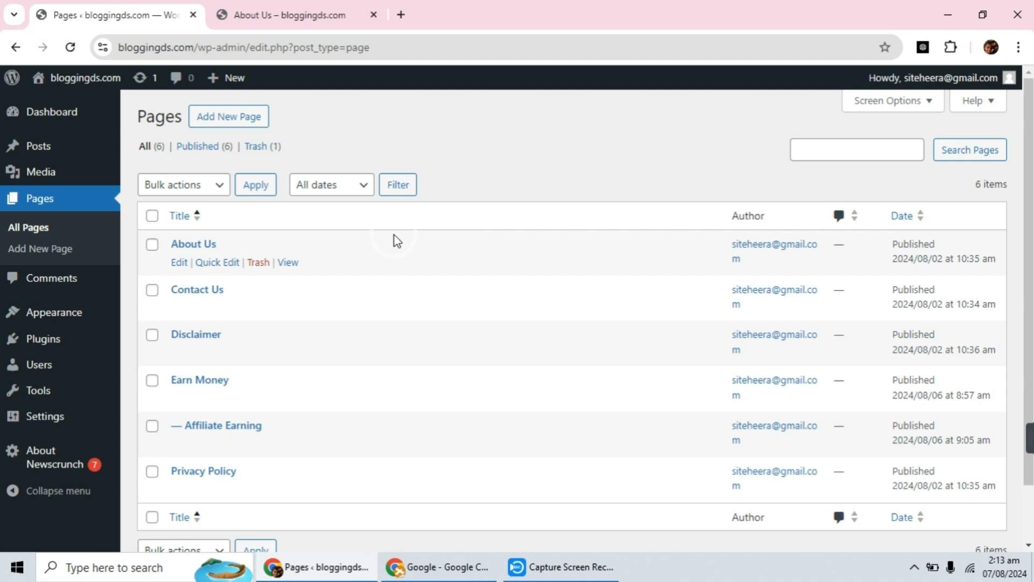
left_click(180, 264)
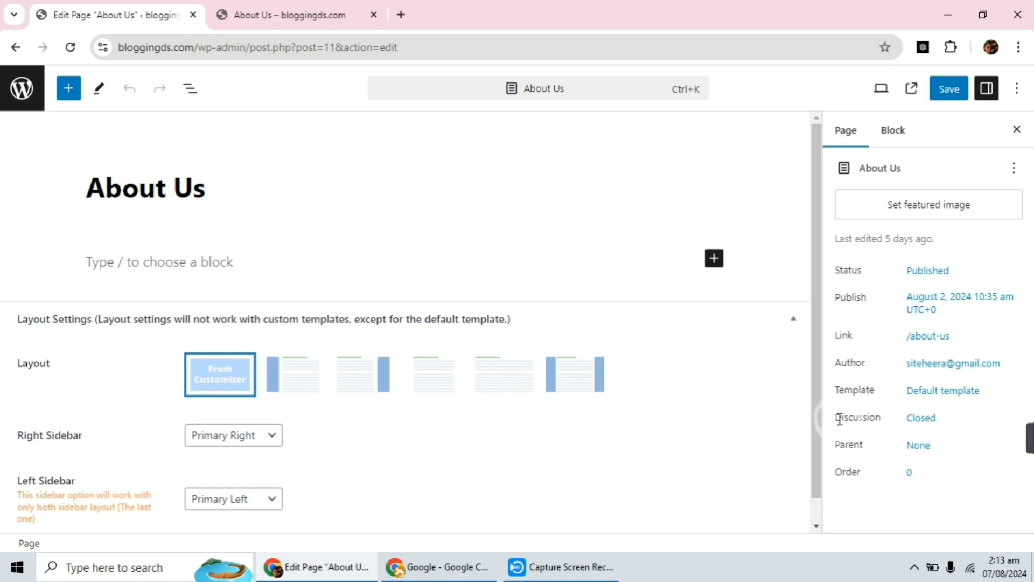
left_click(920, 423)
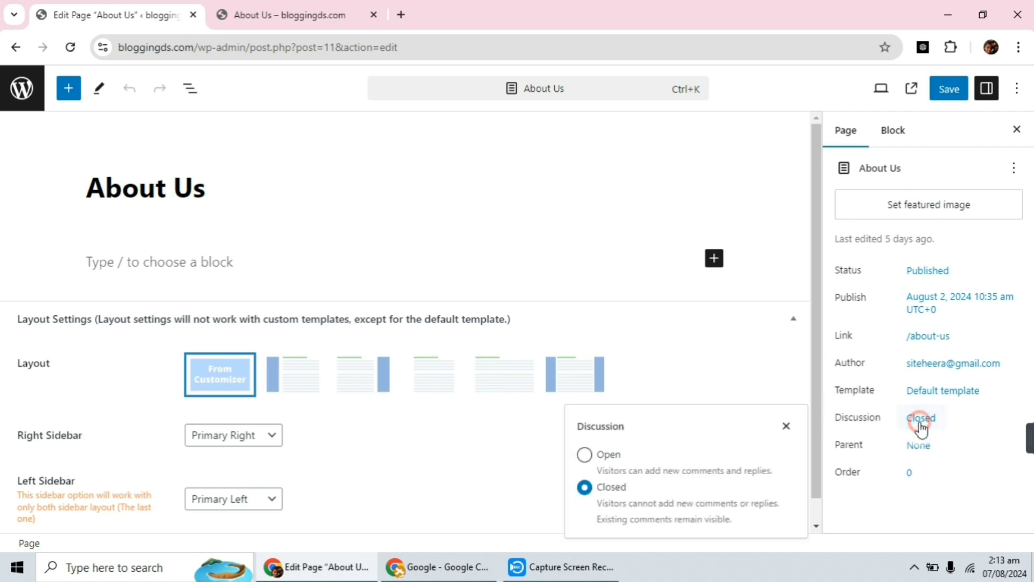
scroll(699, 384, "down", 1)
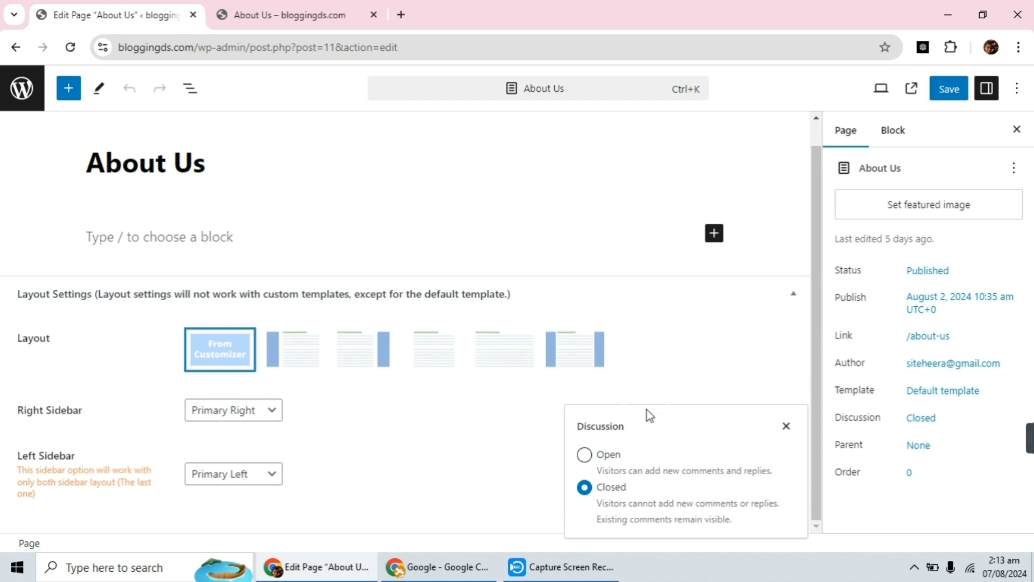
left_click(584, 455)
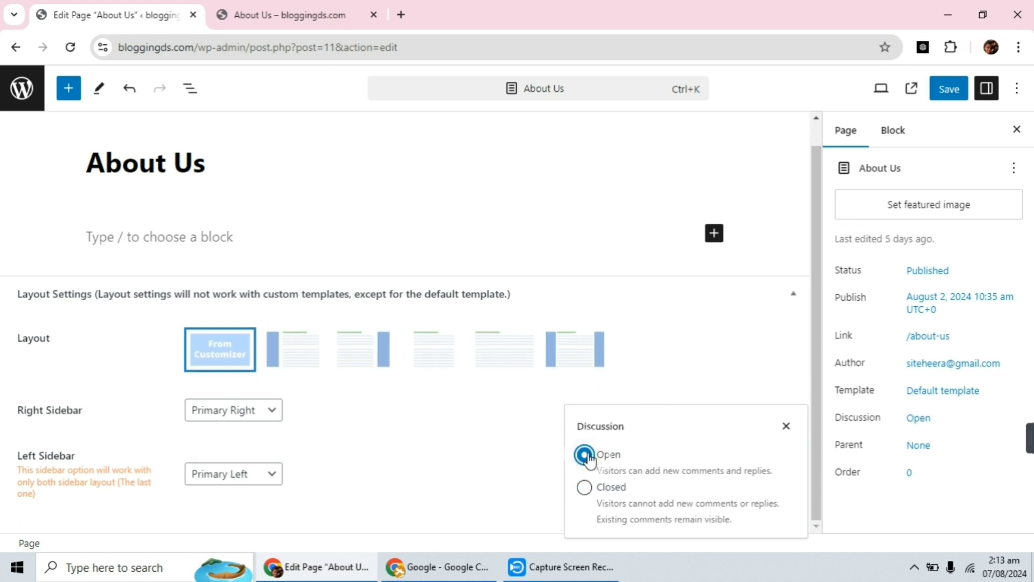
left_click(772, 197)
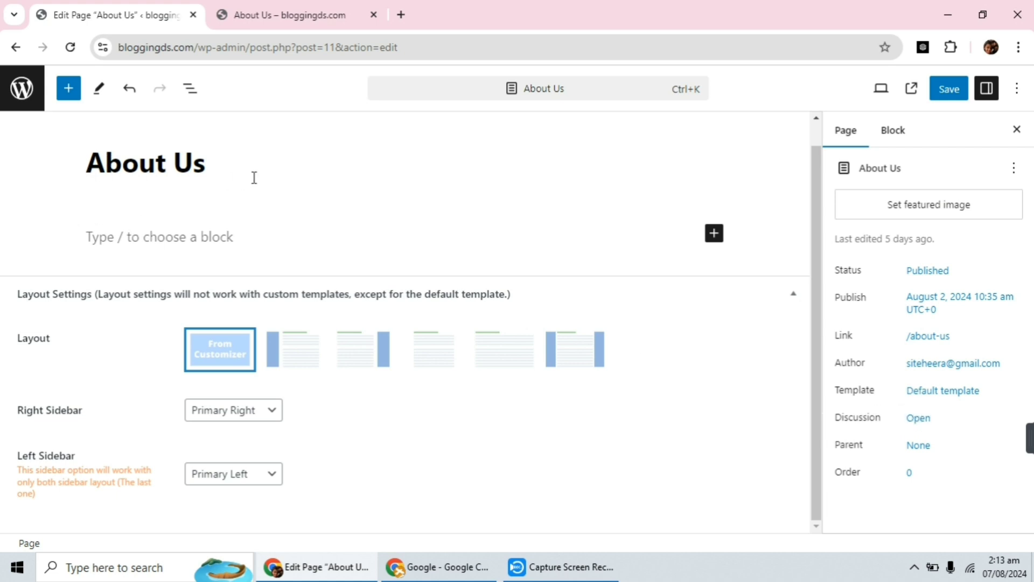
left_click(944, 88)
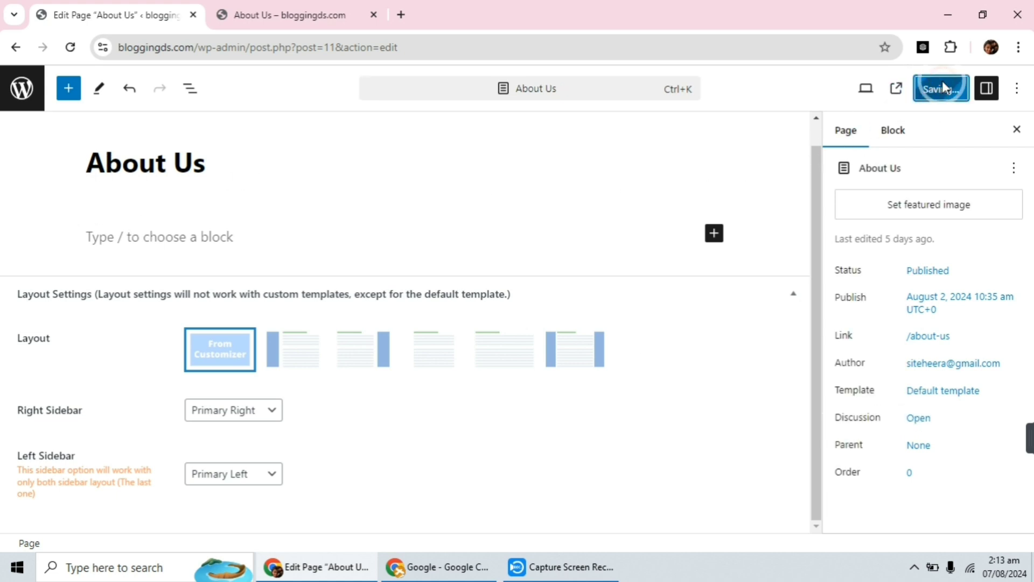
Reload the live About Us page and inspect its comment section
left_click(268, 11)
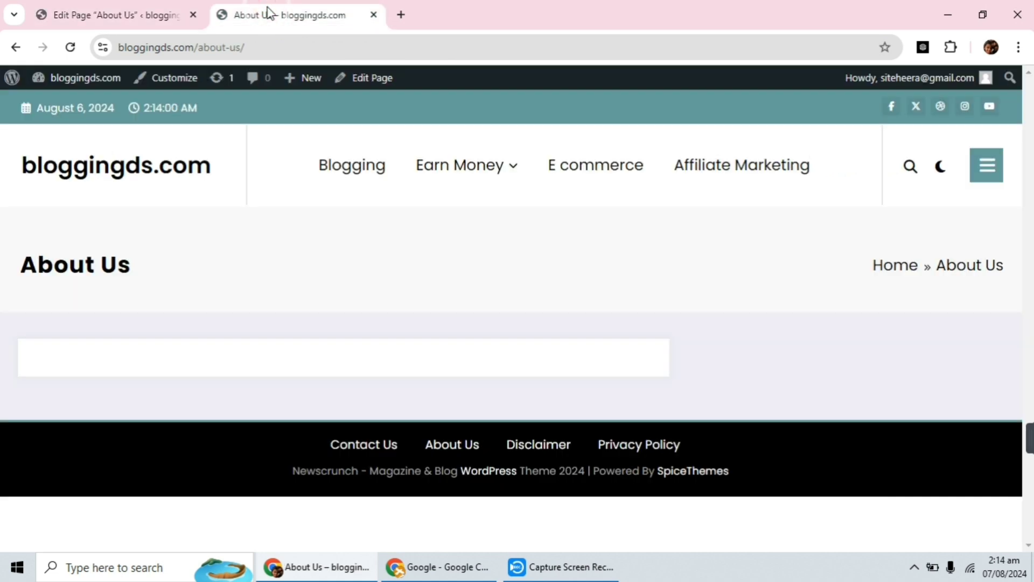
left_click(70, 48)
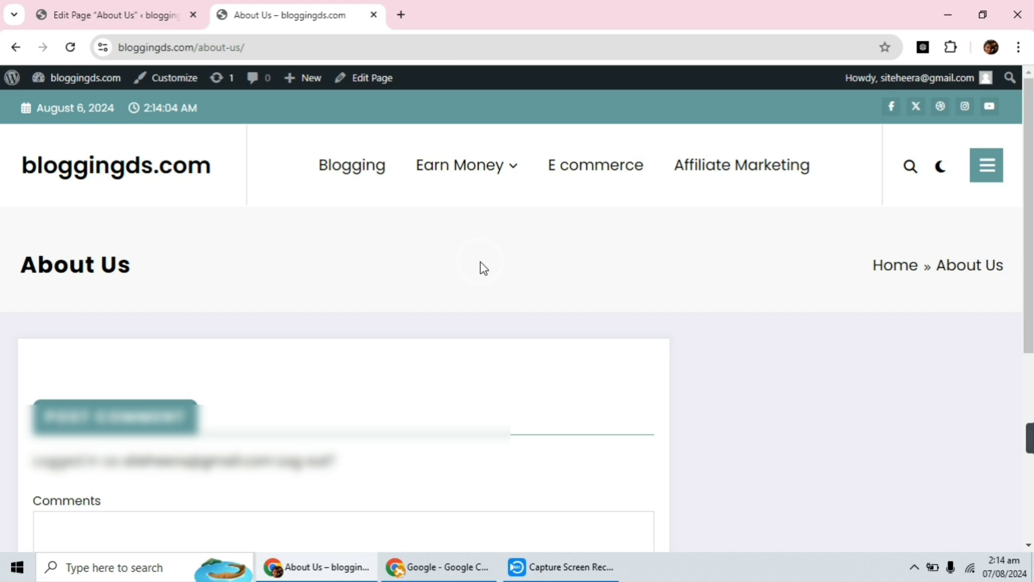
scroll(484, 267, "down", 3)
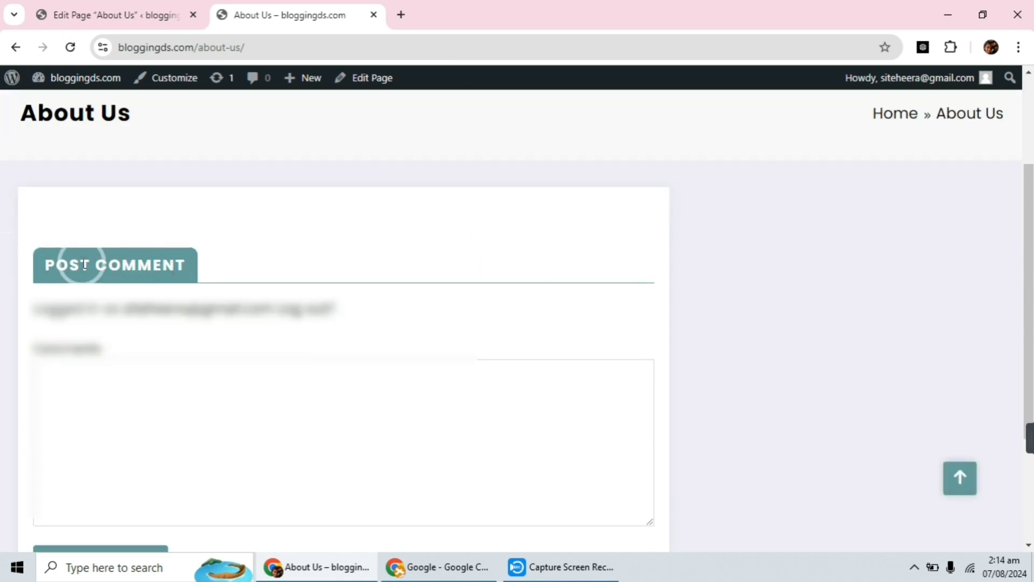
scroll(391, 257, "down", 2)
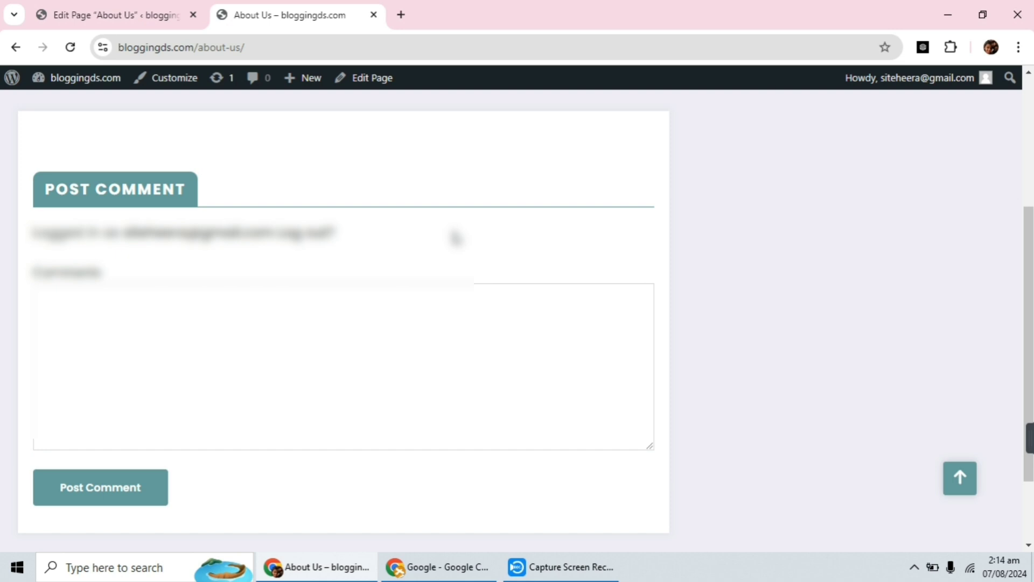
Copy the About Us page's address and open it in the other Chrome window to view the comment form as a visitor
left_click(275, 44)
key("ctrl+c")
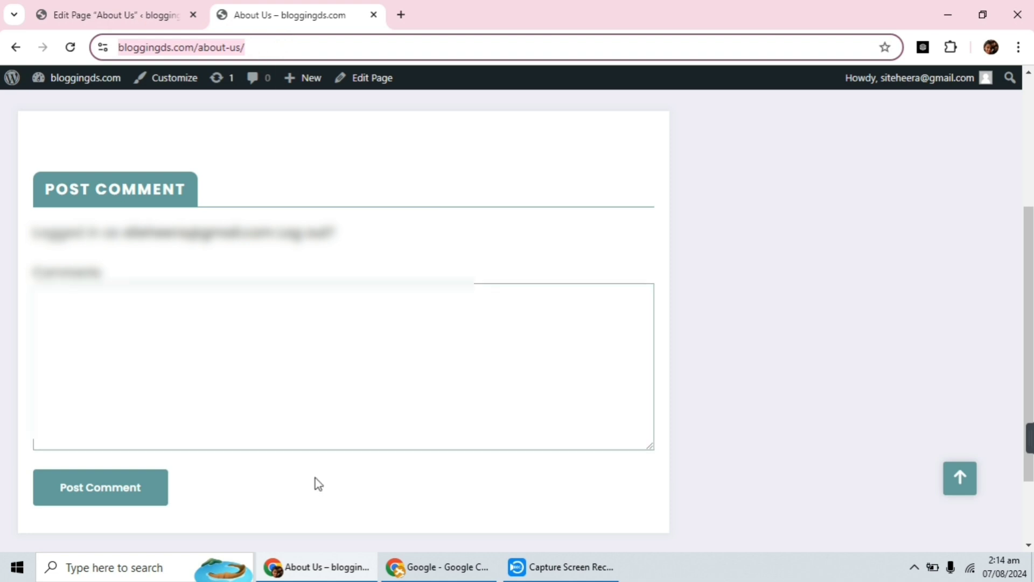
left_click(405, 567)
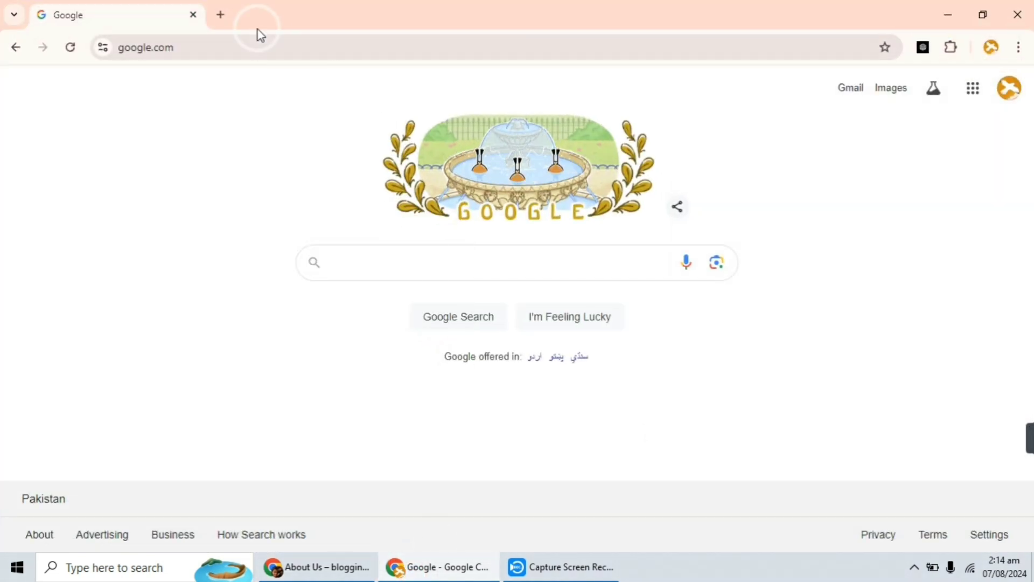
left_click(245, 45)
key("ctrl+v")
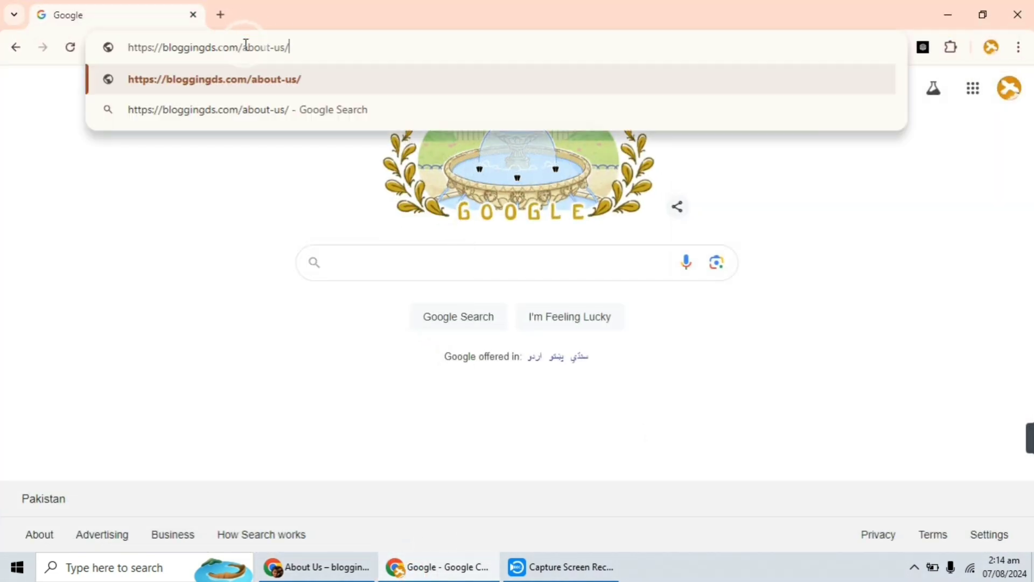
key("Return")
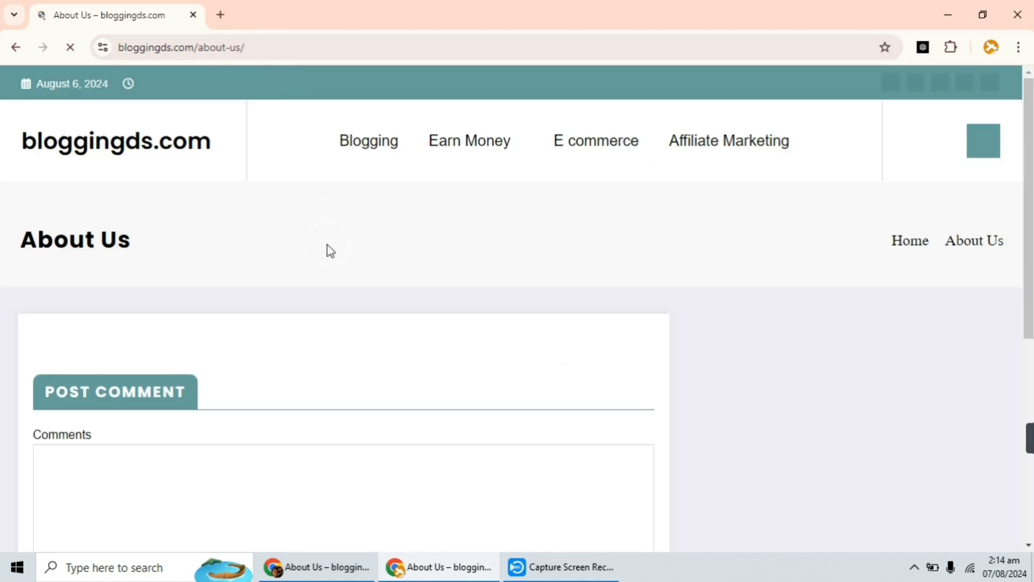
scroll(353, 253, "down", 3)
scroll(295, 330, "down", 3)
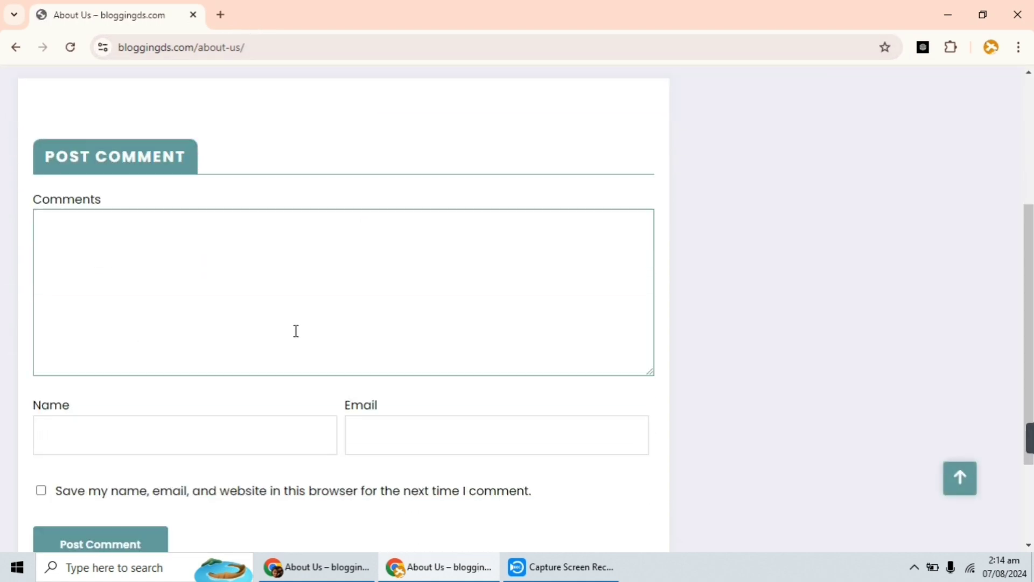
Write a short greeting comment on About Us, fill in the commenter's name and e-mail, and post it
left_click(108, 174)
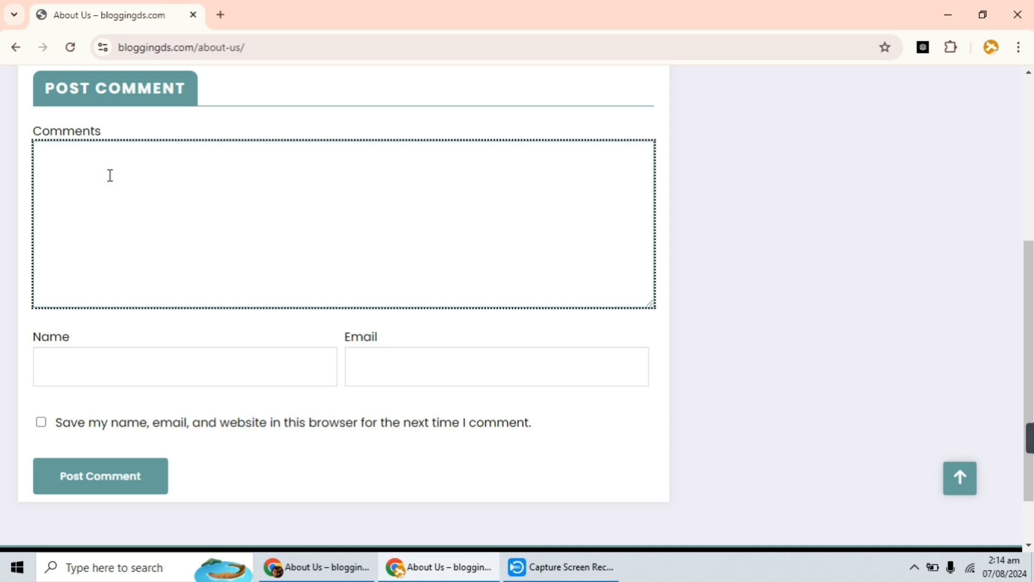
type("hi ia a awais ali")
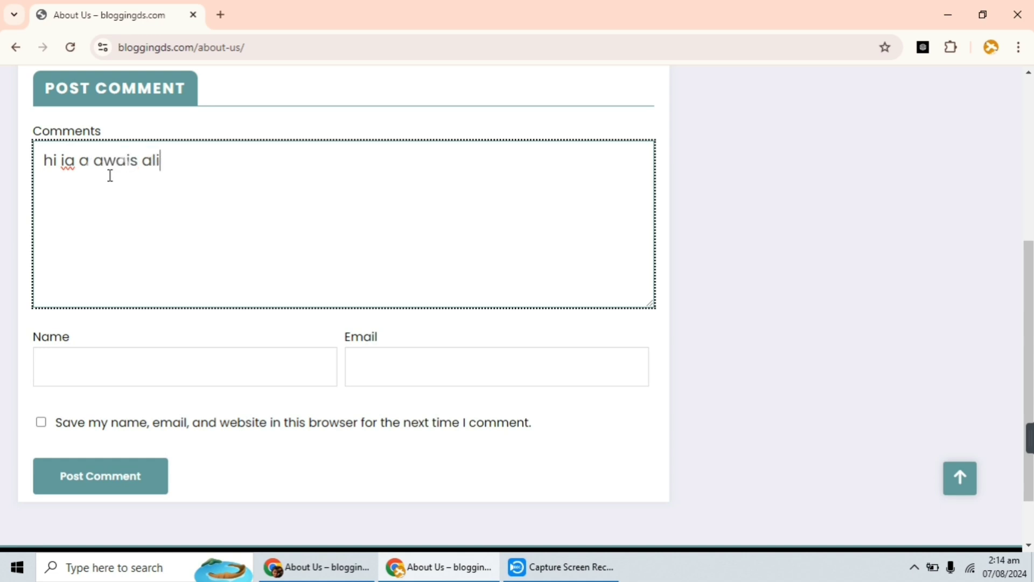
type(" goher")
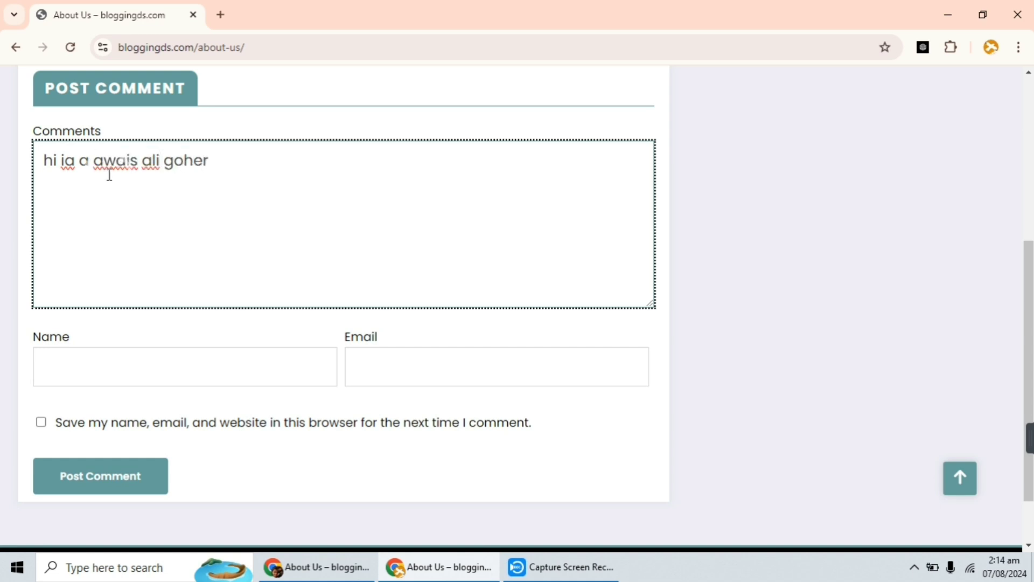
left_click(155, 362)
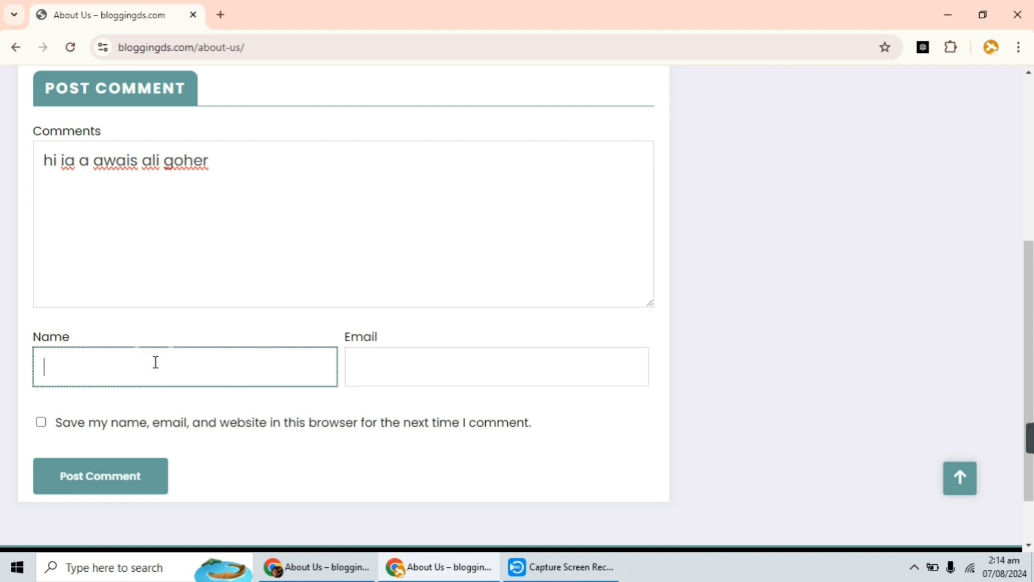
type("awais ali")
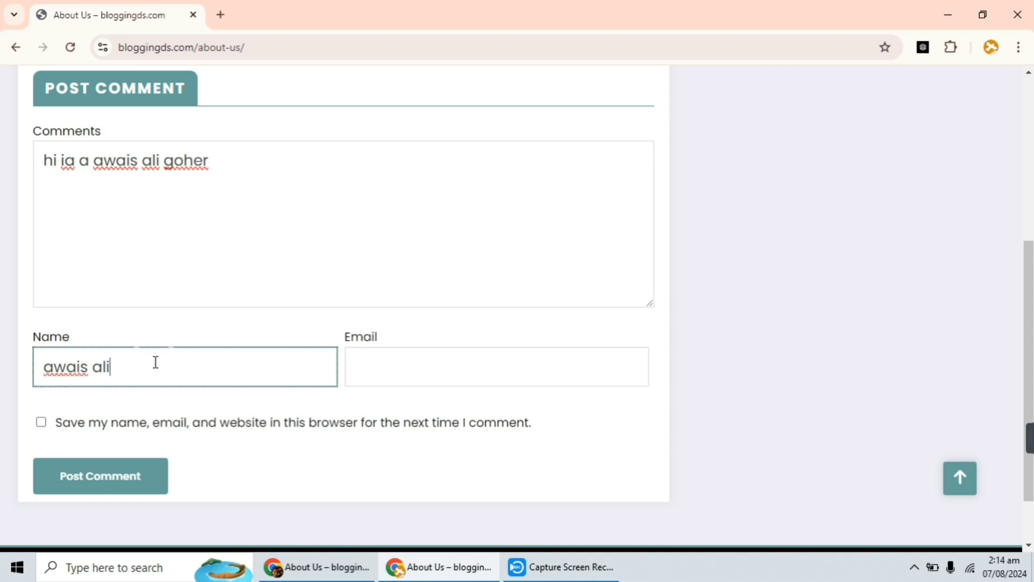
left_click(390, 363)
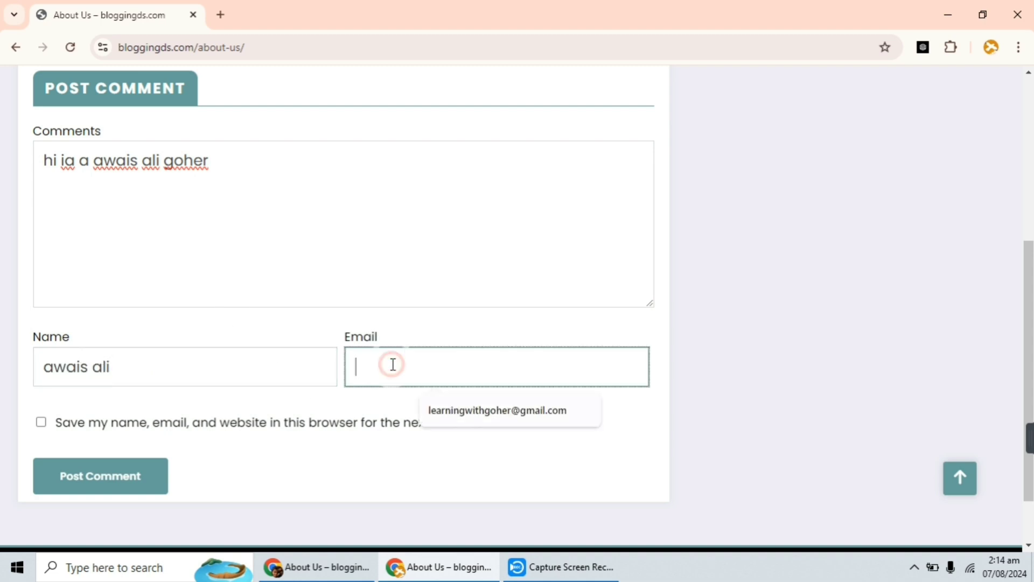
left_click(437, 414)
left_click(121, 482)
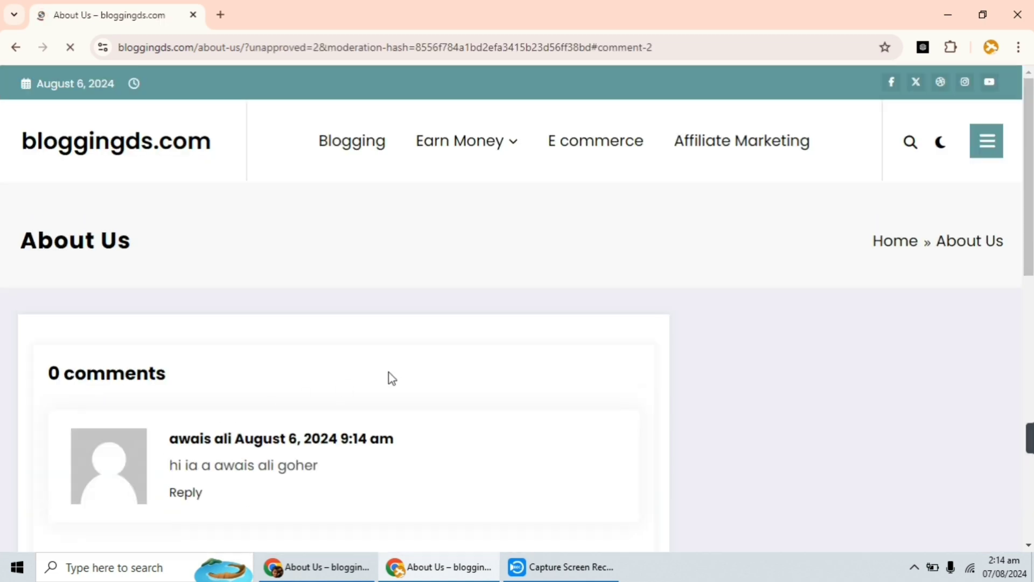
Review how the submitted visitor comment is displayed on the About Us page
scroll(425, 352, "down", 3)
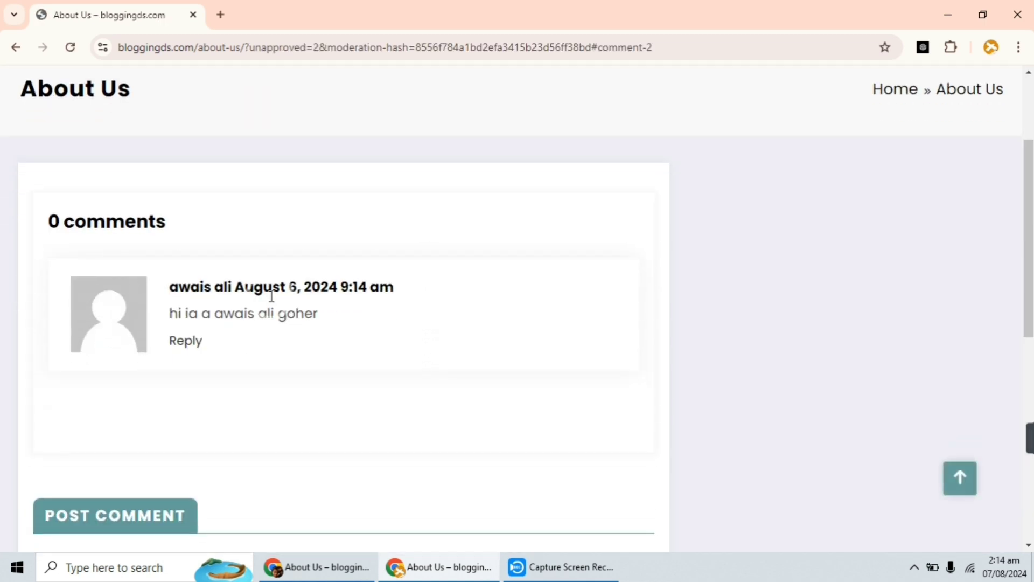
scroll(406, 347, "up", 3)
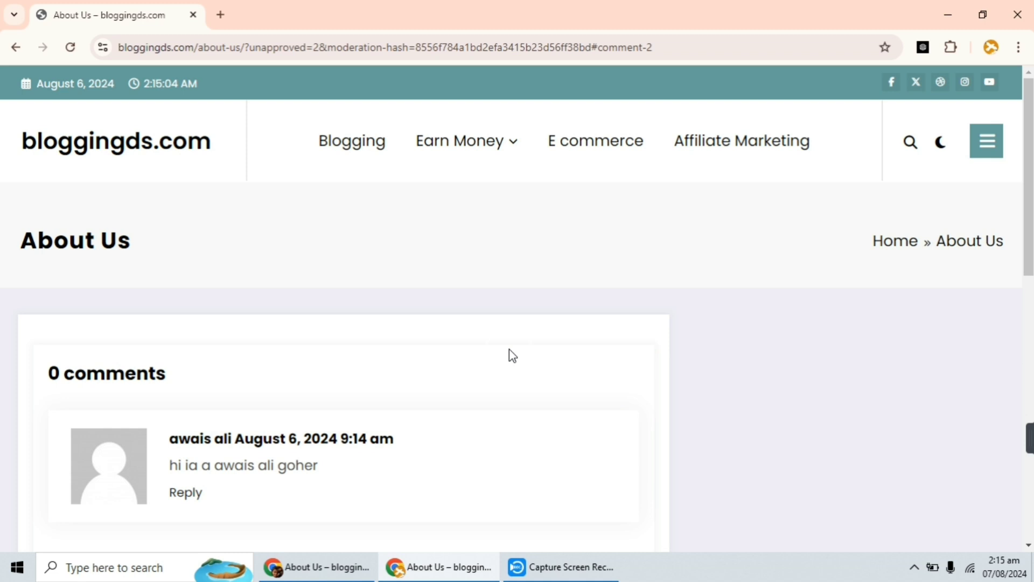
scroll(510, 353, "down", 1)
scroll(508, 350, "up", 1)
scroll(380, 377, "down", 3)
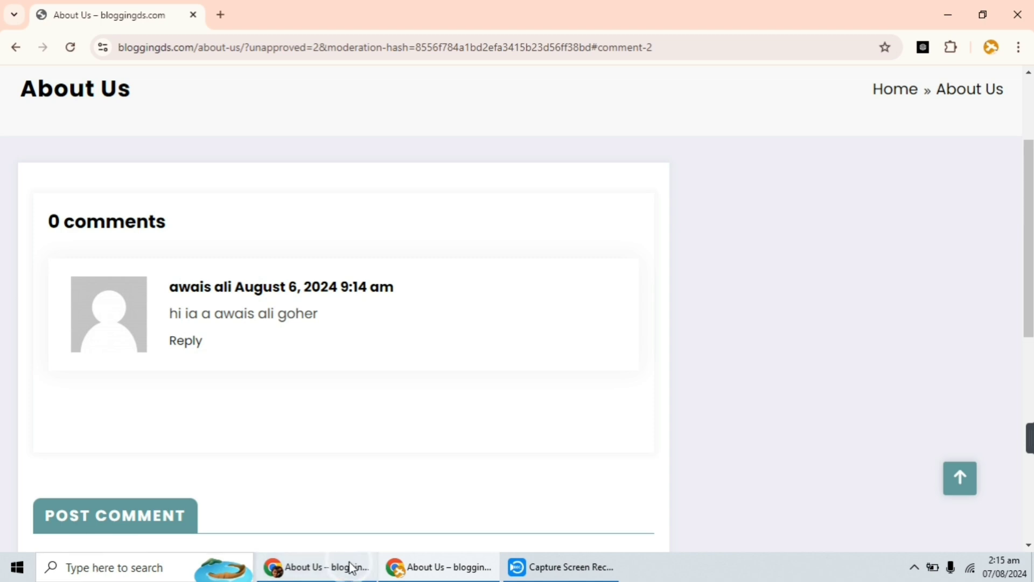
Switch back to the admin's Chrome window and leave the About Us editor for the list of all pages
left_click(350, 567)
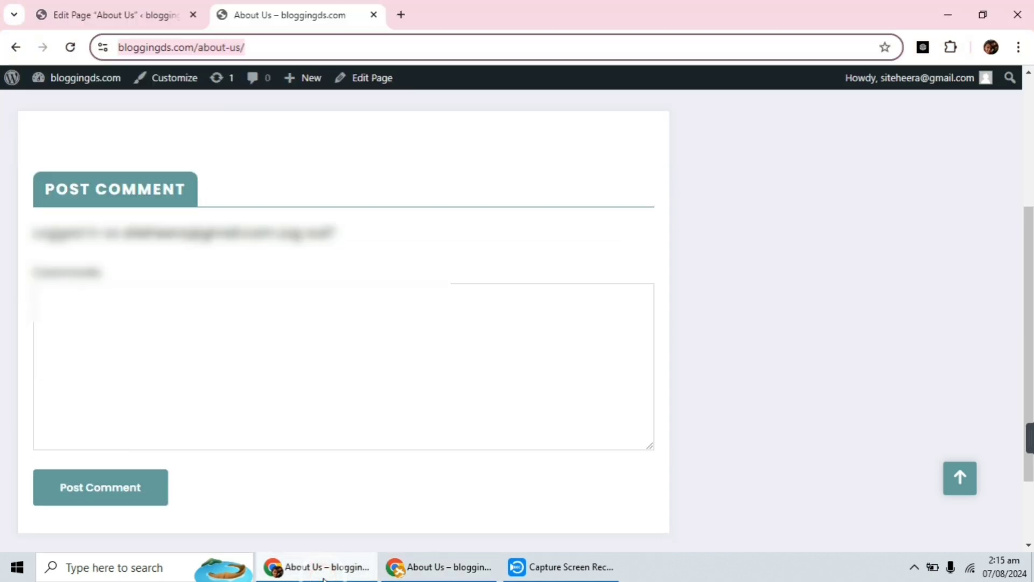
left_click(99, 24)
left_click(20, 87)
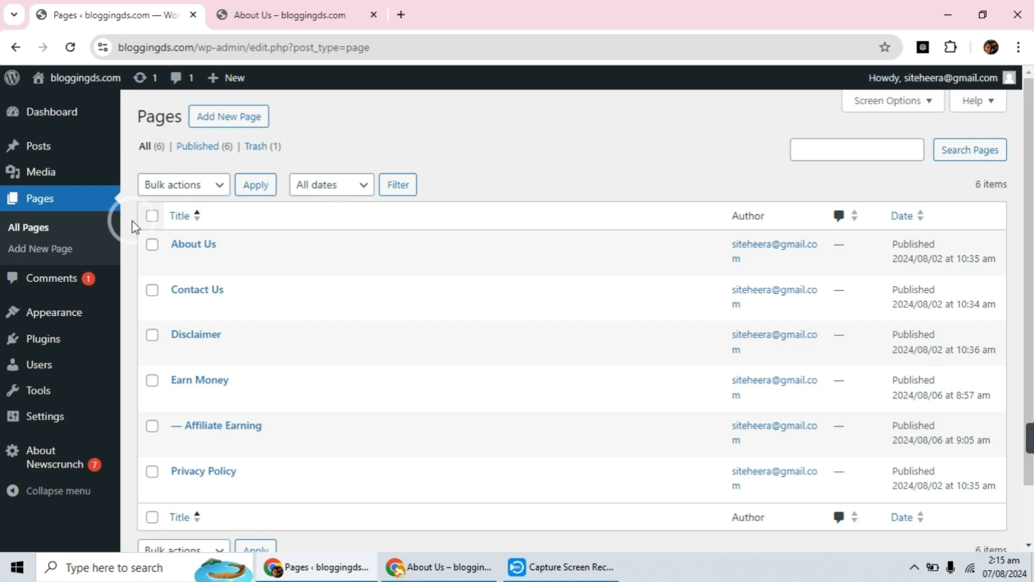
Open the site's comments list and examine the visitor comment on About Us with its moderation options
left_click(66, 281)
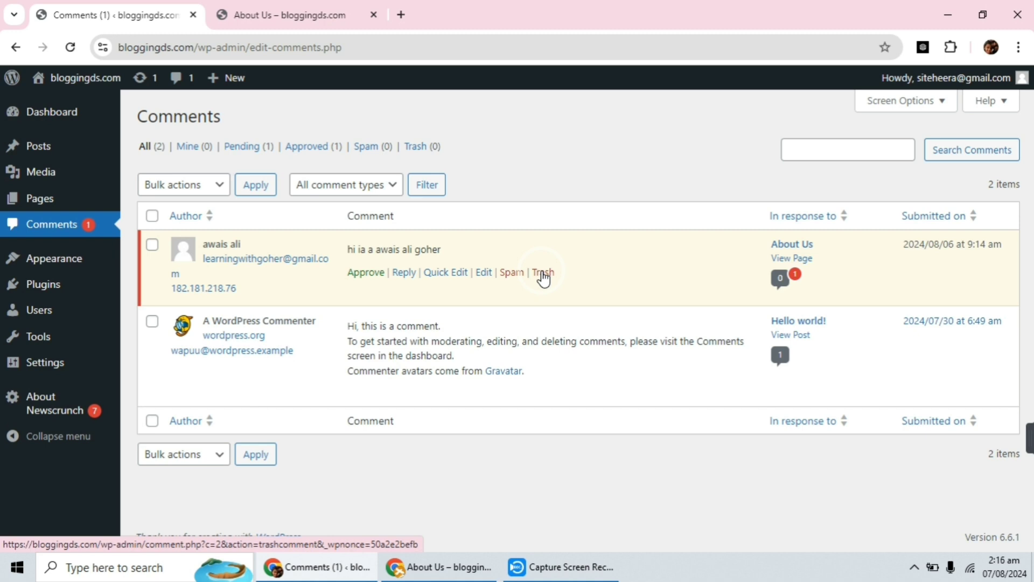
Go to the Dashboard home and look over its welcome, Site Health Status, At a Glance and Activity sections, including recent comments
left_click(64, 119)
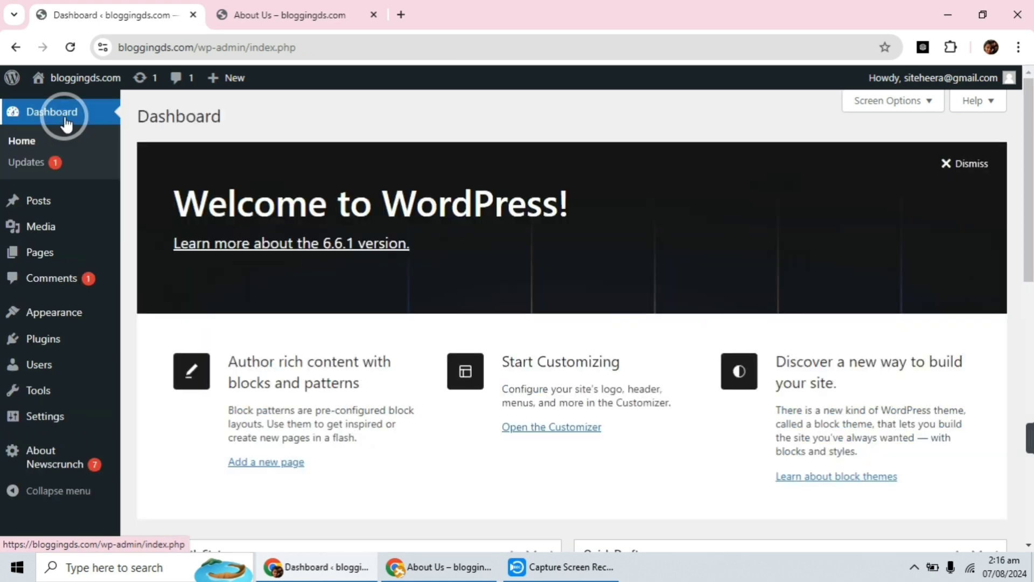
scroll(365, 286, "down", 10)
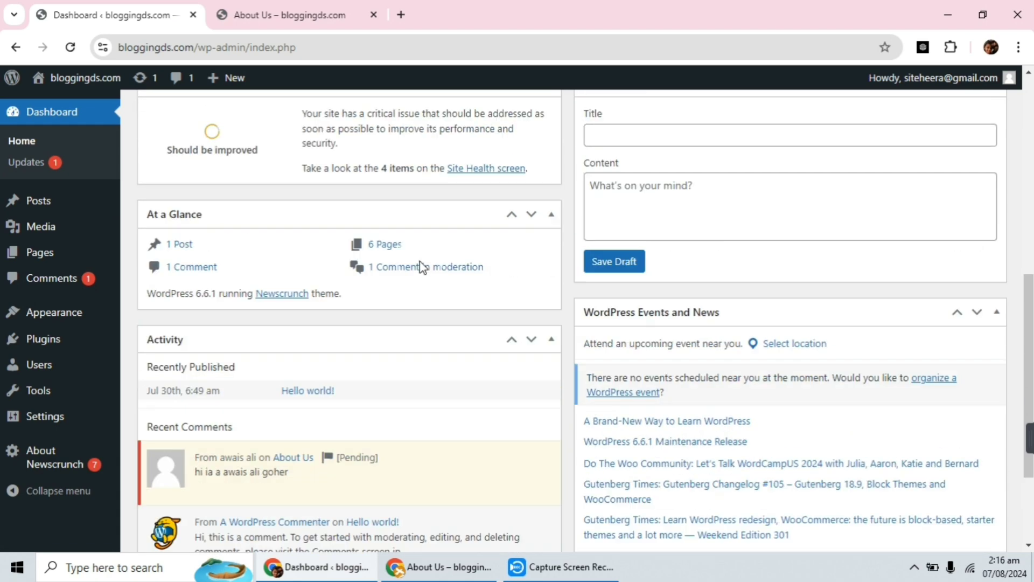
scroll(377, 248, "up", 5)
scroll(360, 317, "down", 8)
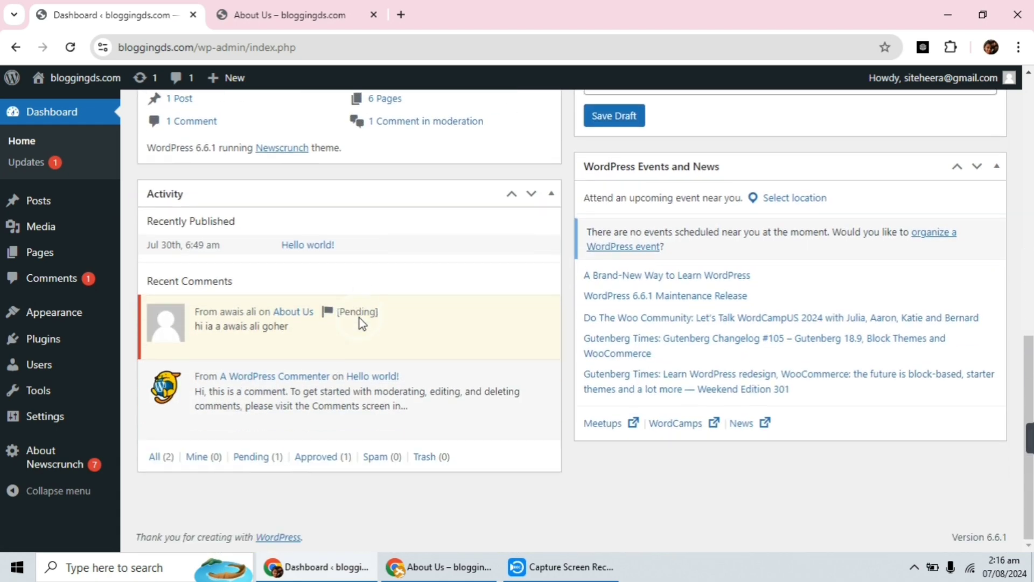
scroll(359, 317, "up", 5)
scroll(359, 318, "down", 5)
scroll(360, 318, "up", 5)
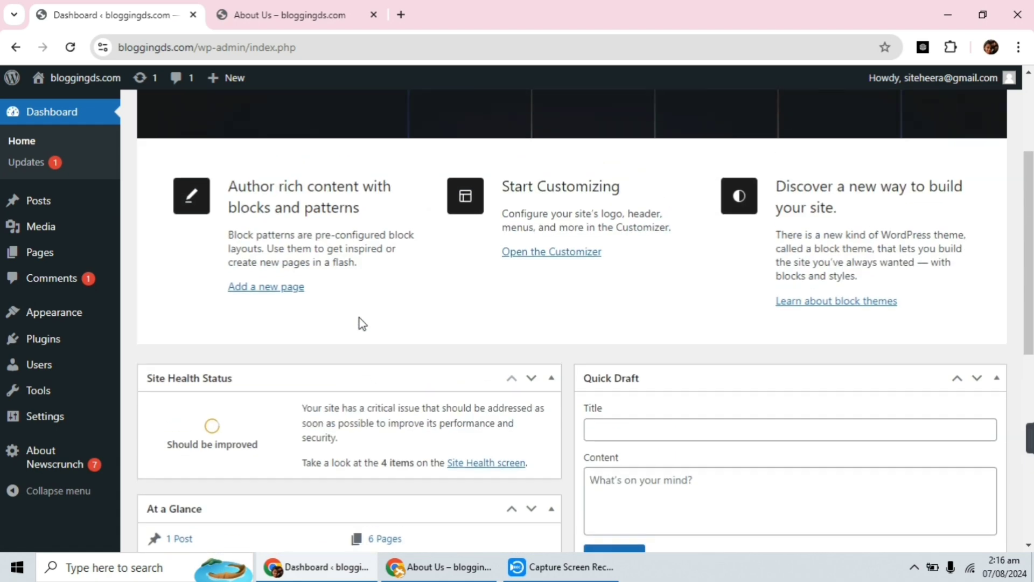
scroll(358, 311, "down", 5)
scroll(372, 328, "up", 5)
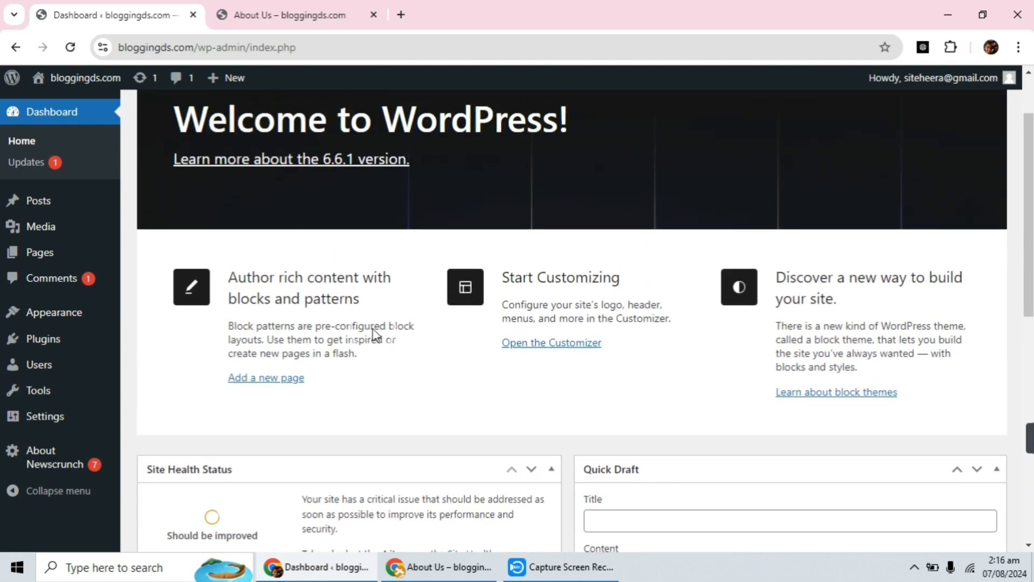
scroll(375, 334, "down", 8)
scroll(376, 334, "up", 7)
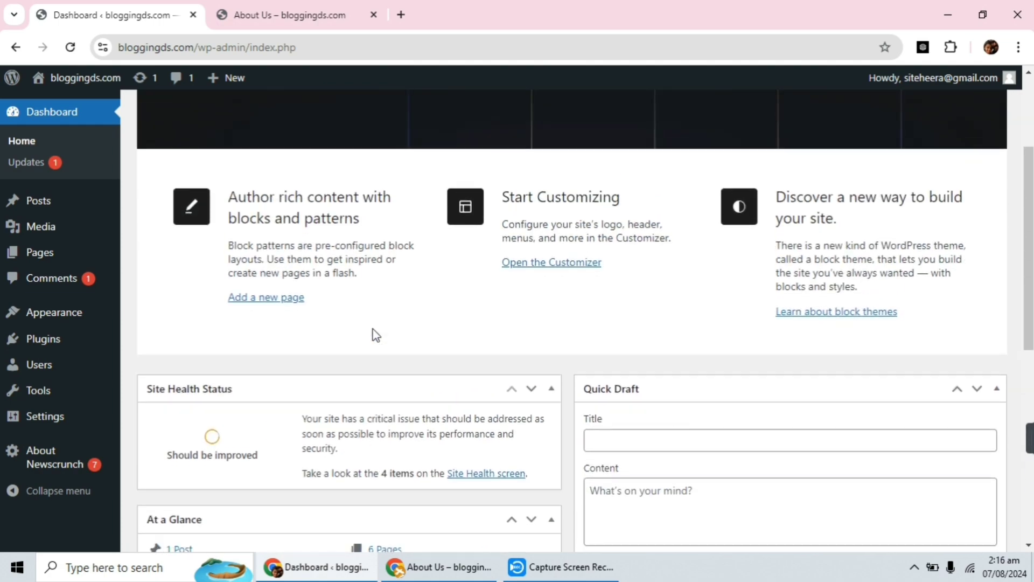